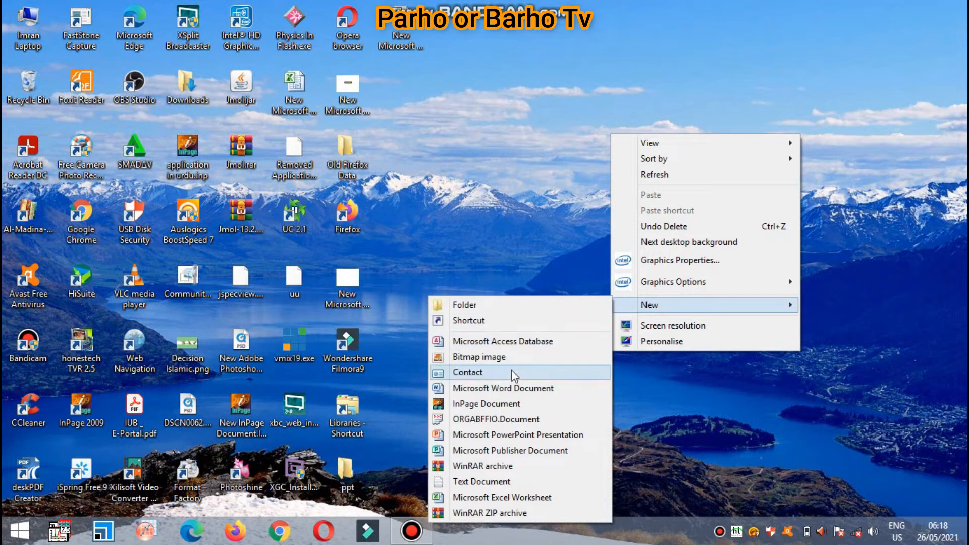
Step: Create a new Microsoft Word document on the desktop and name it table
{"action": "left_click", "coordinate": [502, 387]}
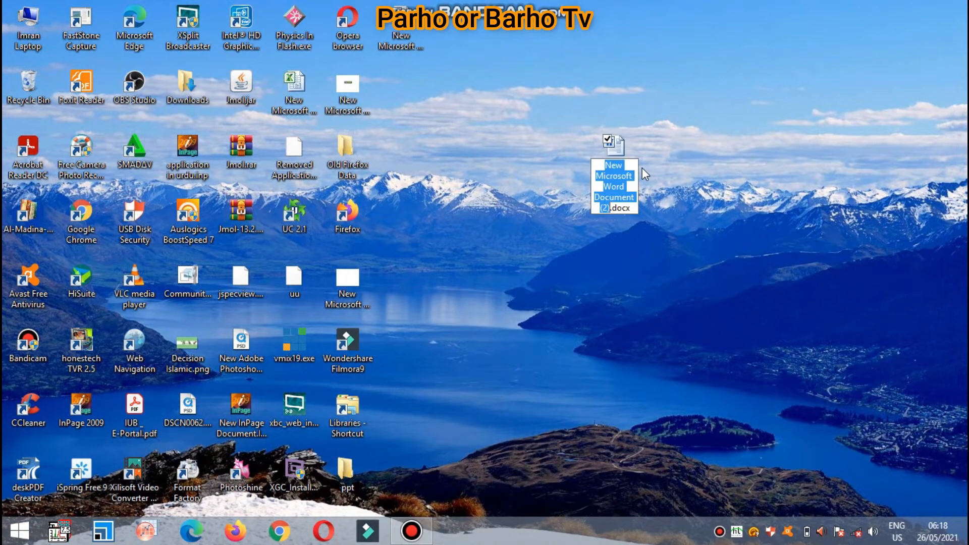
{"action": "type", "text": "table"}
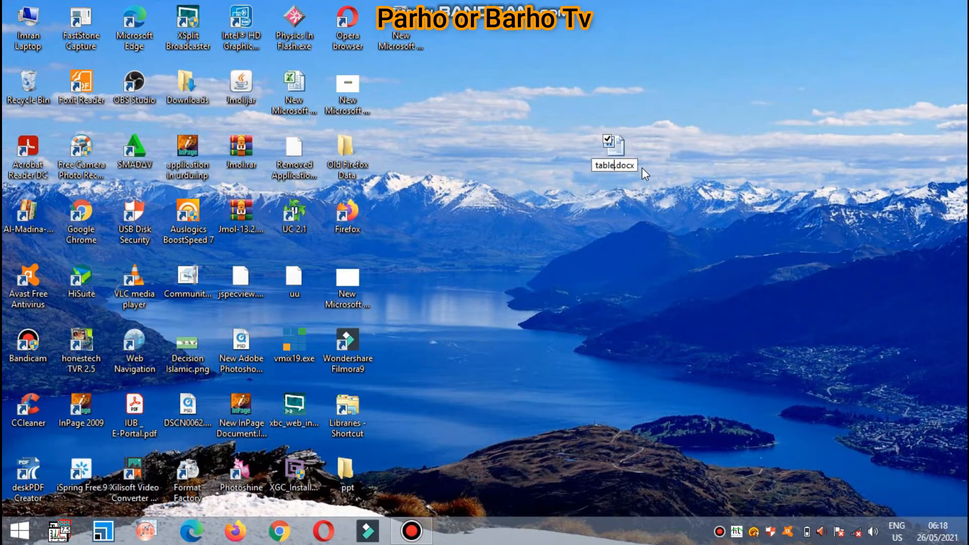
{"action": "key", "text": "Return"}
Step: Open table.docx, dismiss the Office activation wizard and enable the document's content
{"action": "double_click", "coordinate": [618, 147]}
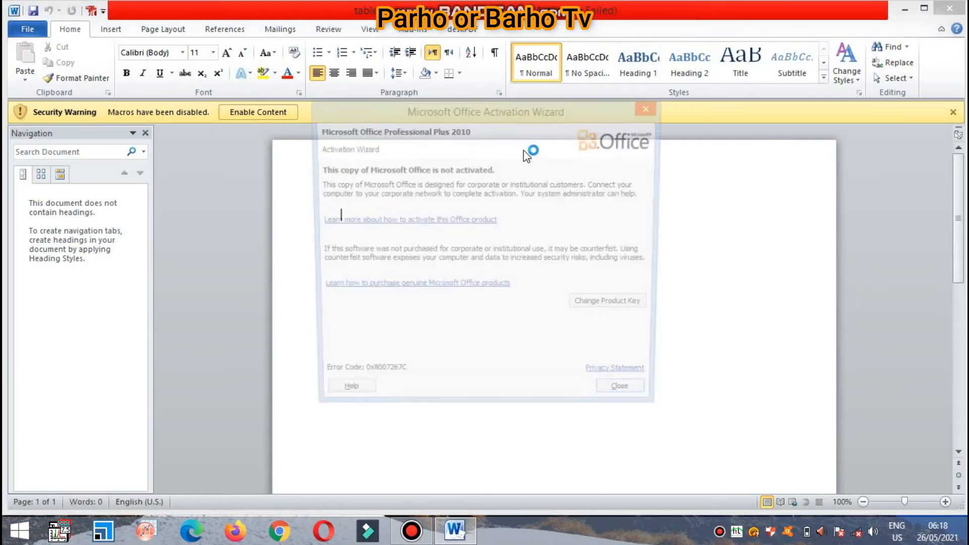
{"action": "left_click", "coordinate": [652, 106]}
{"action": "left_click", "coordinate": [285, 112]}
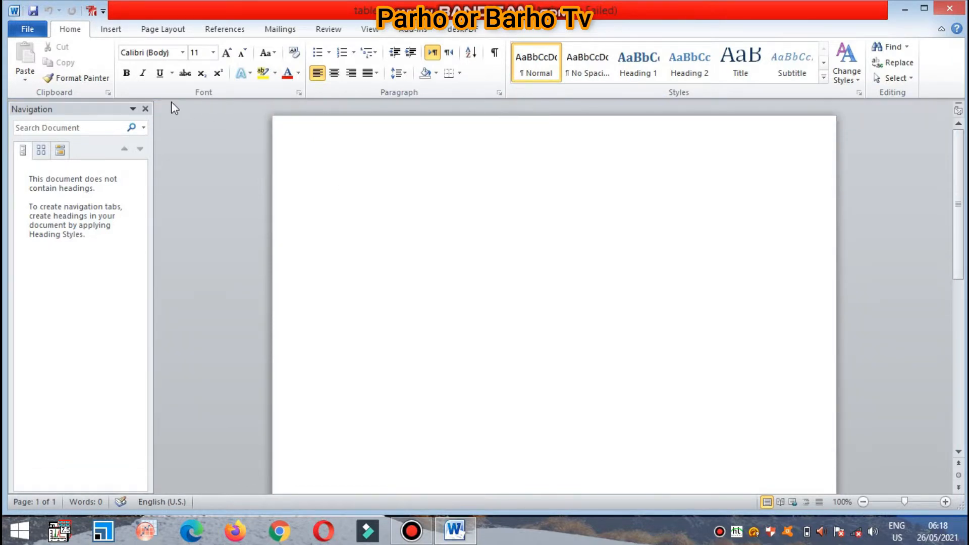
Step: Insert a table with 10 columns, 20 rows and a fixed column width of 1 cm
{"action": "left_click", "coordinate": [110, 29]}
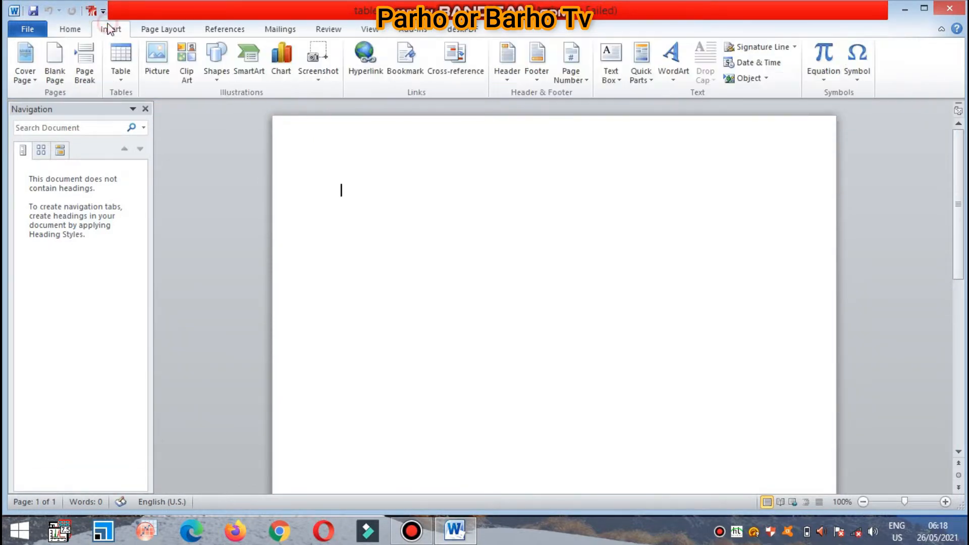
{"action": "left_click", "coordinate": [123, 59]}
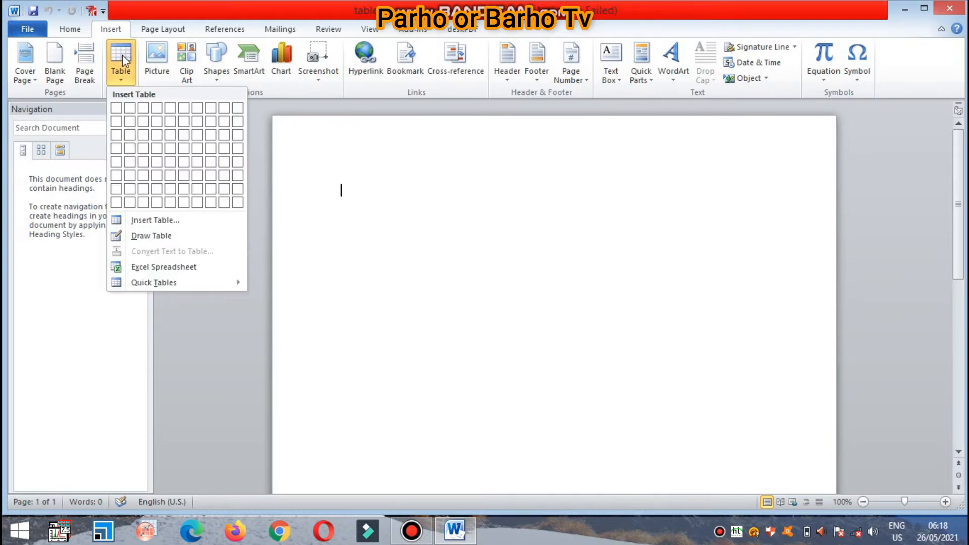
{"action": "left_click", "coordinate": [132, 221]}
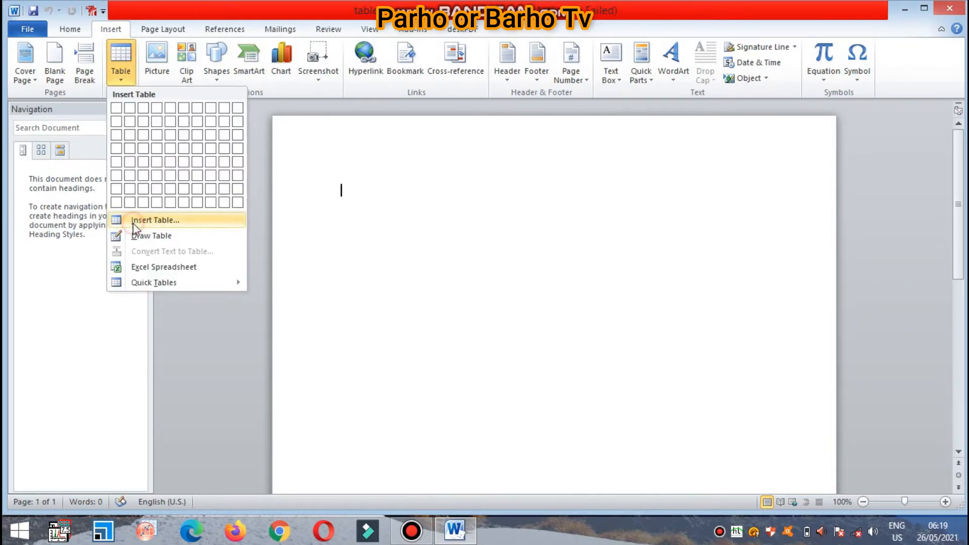
{"action": "left_click", "coordinate": [521, 199]}
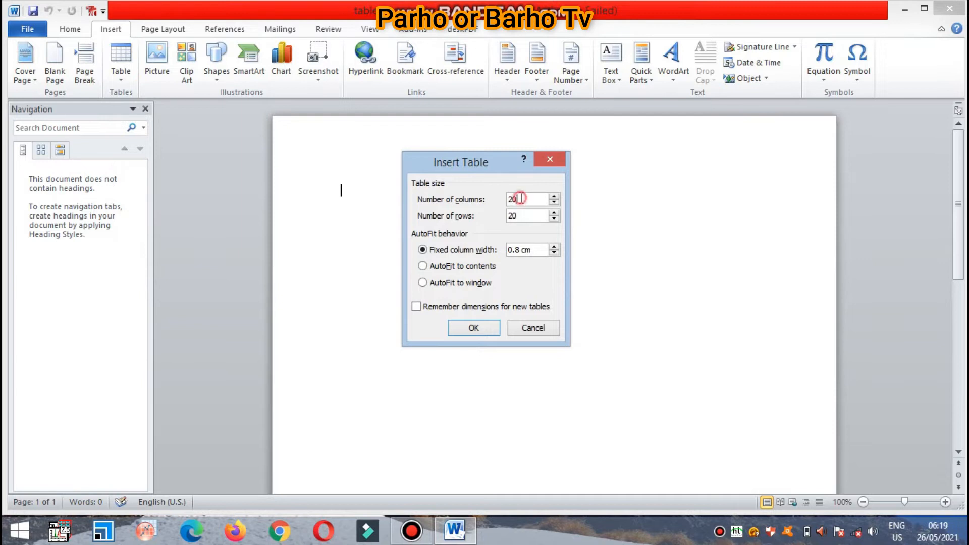
{"action": "key", "text": "BackSpace"}
{"action": "key", "text": "BackSpace"}
{"action": "type", "text": "10"}
{"action": "left_click", "coordinate": [554, 248]}
{"action": "left_click", "coordinate": [554, 248]}
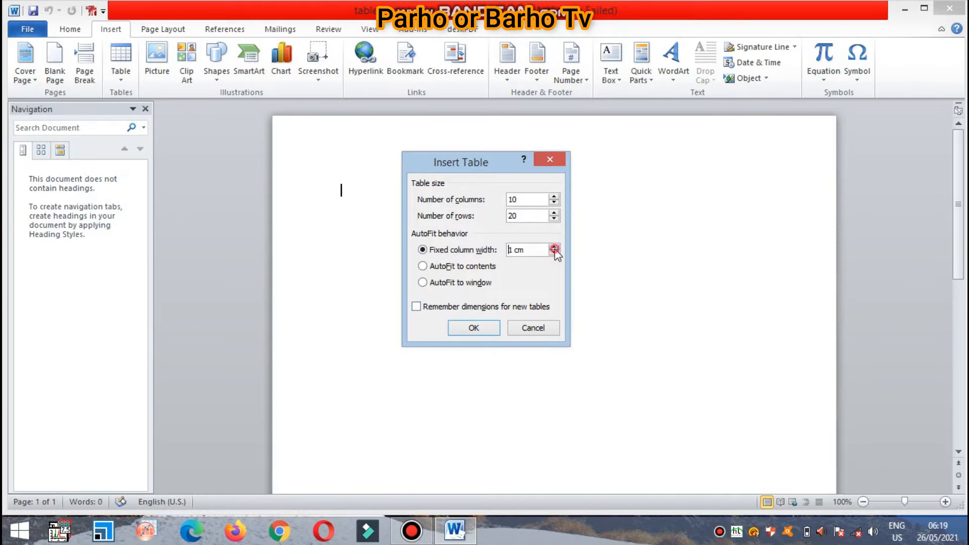
{"action": "left_click", "coordinate": [474, 329]}
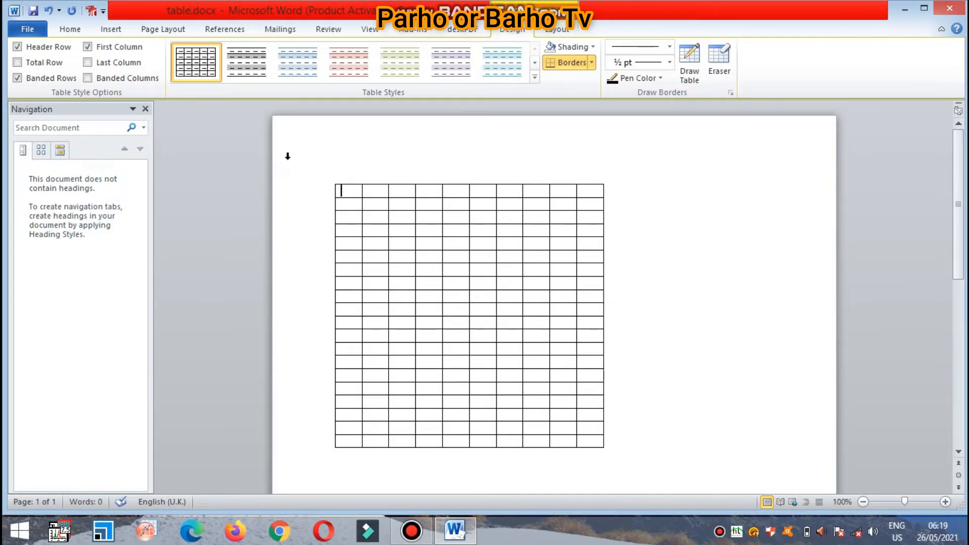
Step: Try the grey, blue, red, green, purple and aqua banded styles on the table, and restore the plain grid style
{"action": "left_click", "coordinate": [244, 77]}
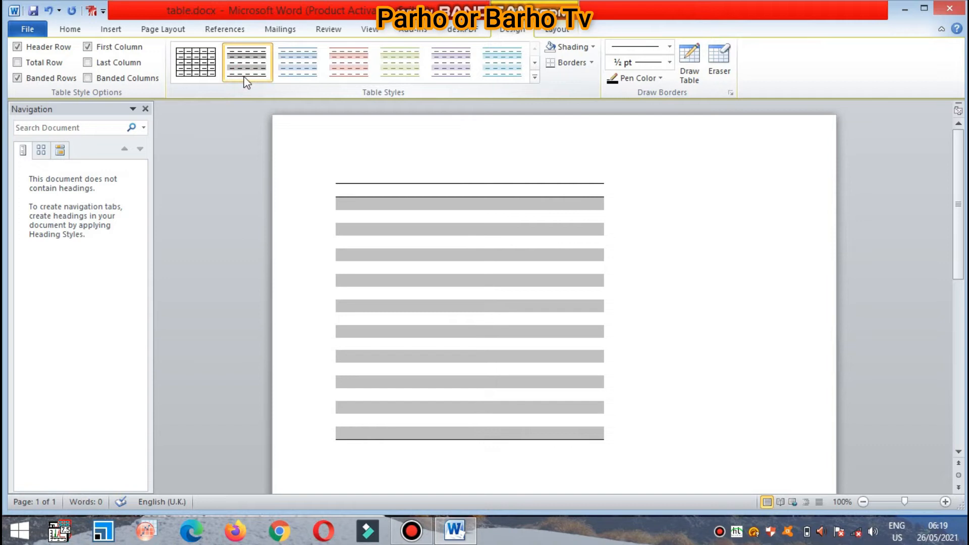
{"action": "left_click", "coordinate": [294, 72]}
{"action": "left_click", "coordinate": [352, 73]}
{"action": "left_click", "coordinate": [399, 71]}
{"action": "left_click", "coordinate": [450, 71]}
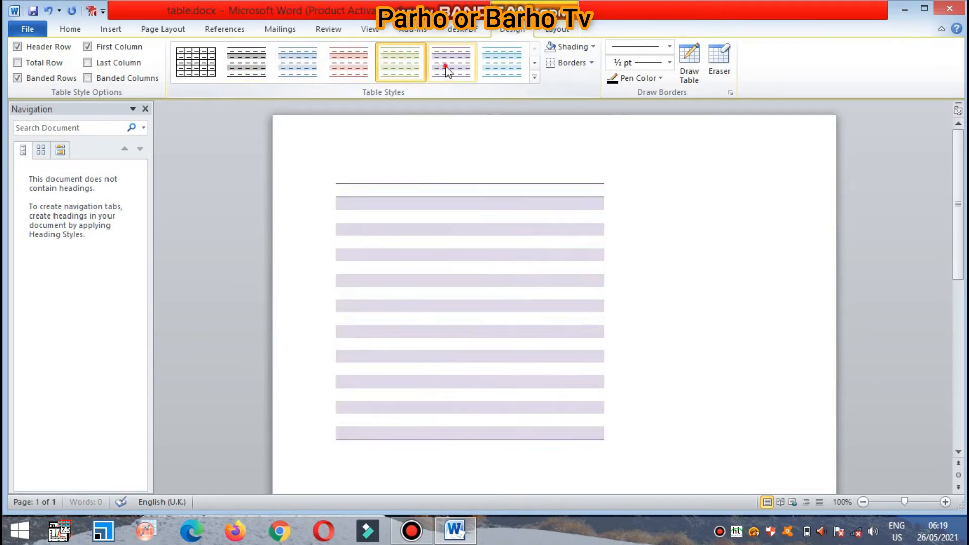
{"action": "left_click", "coordinate": [500, 70]}
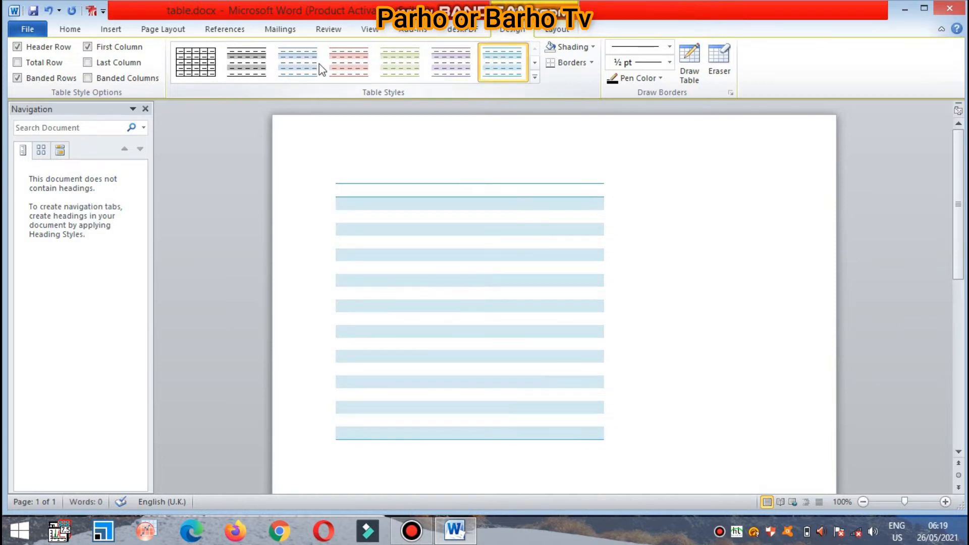
{"action": "left_click", "coordinate": [200, 66]}
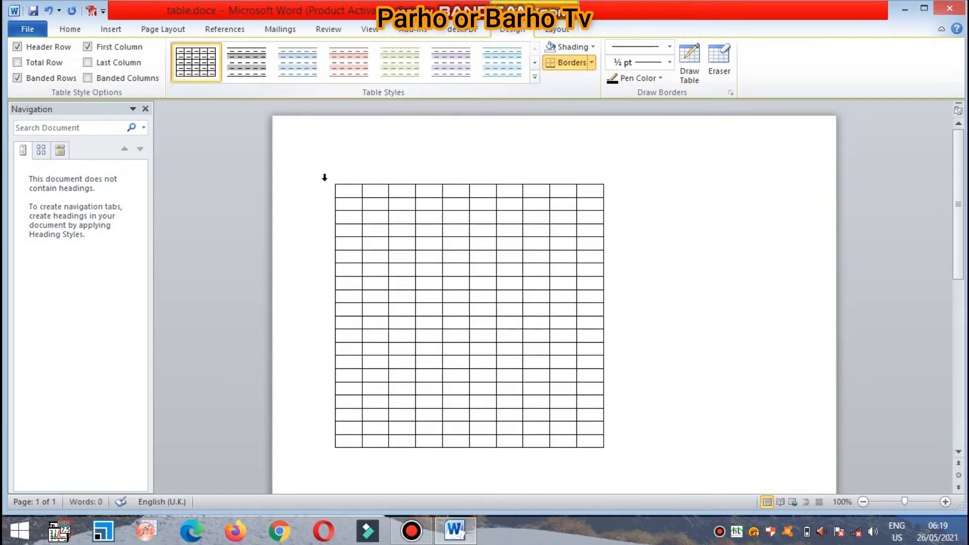
Step: Enter the headings Sr and Name in the first two cells of the table's top row
{"action": "key", "text": "Caps_Lock"}
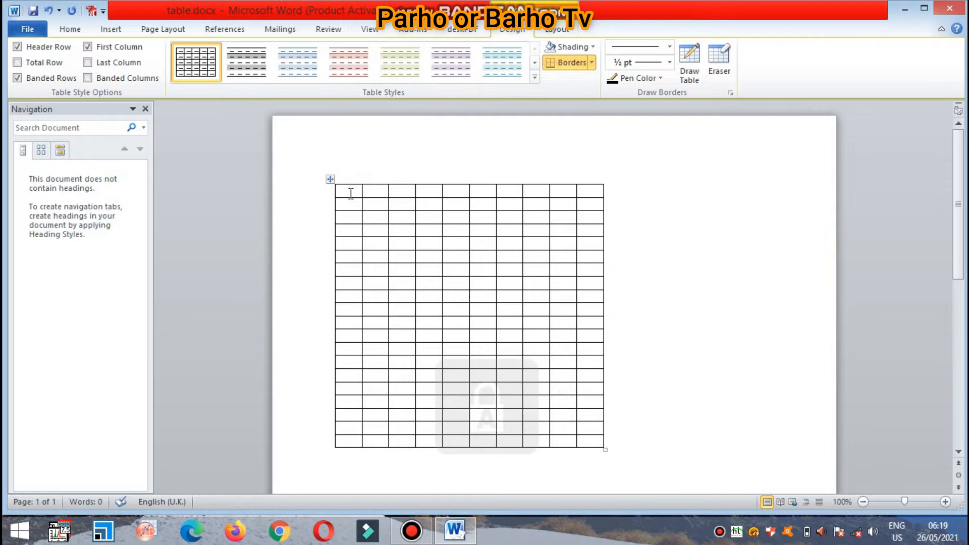
{"action": "type", "text": "S"}
{"action": "key", "text": "Caps_Lock"}
{"action": "type", "text": "r"}
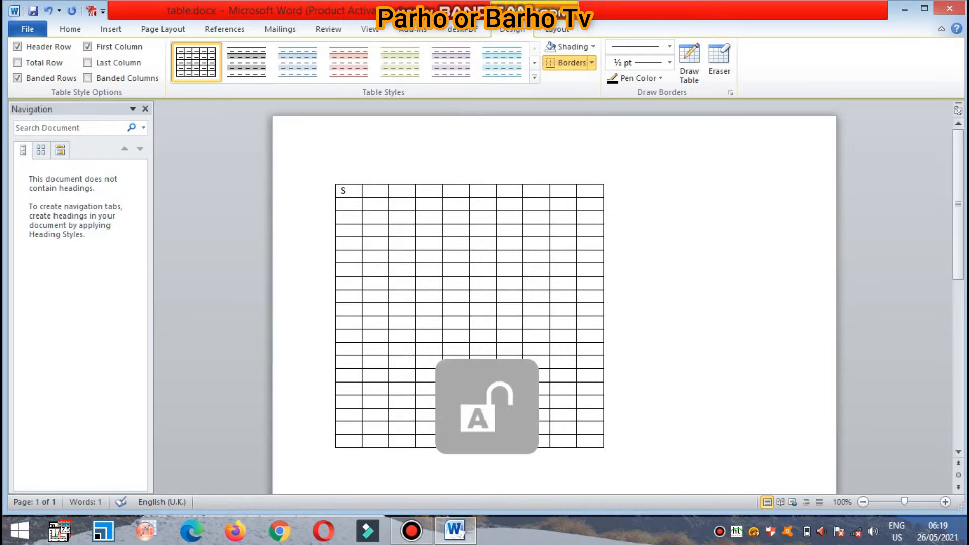
{"action": "key", "text": "Tab"}
{"action": "key", "text": "Caps_Lock"}
{"action": "type", "text": "N"}
{"action": "key", "text": "Caps_Lock"}
{"action": "type", "text": "ame"}
{"action": "key", "text": "Tab"}
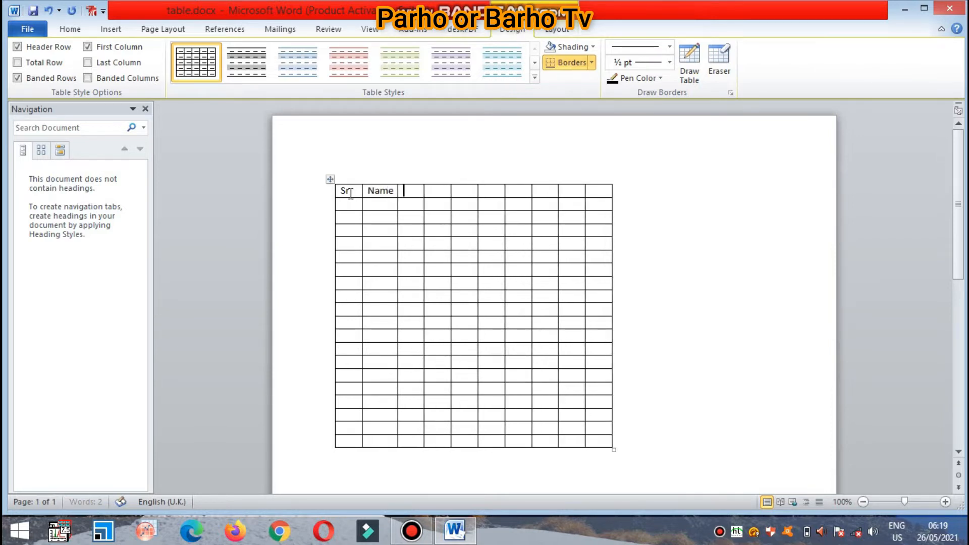
Step: Enter the headings Father and School in the third and fourth cells of the top row
{"action": "key", "text": "Caps_Lock"}
{"action": "type", "text": "F"}
{"action": "key", "text": "Caps_Lock"}
{"action": "type", "text": "ather"}
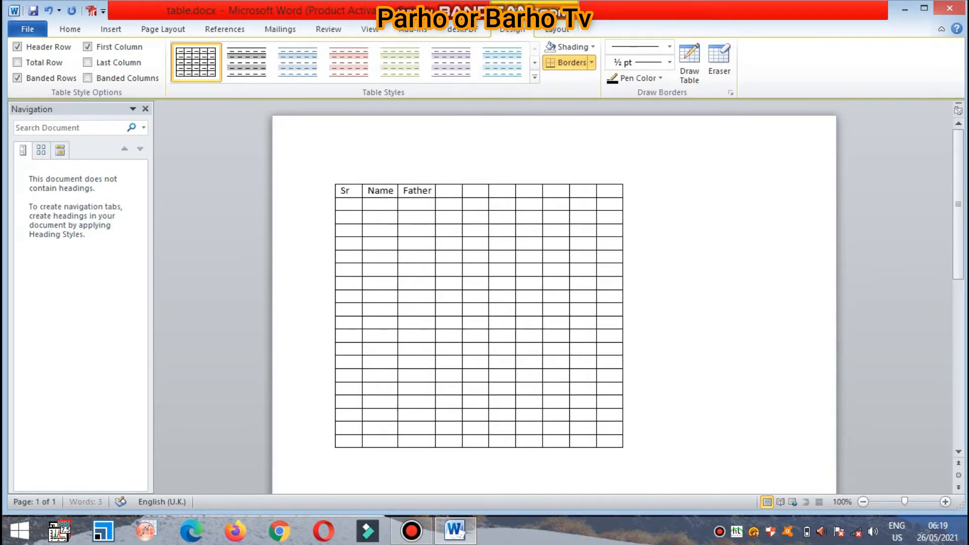
{"action": "key", "text": "Tab"}
{"action": "key", "text": "Caps_Lock"}
{"action": "key", "text": "Caps_Lock"}
{"action": "key", "text": "Caps_Lock"}
{"action": "type", "text": "S"}
{"action": "key", "text": "Caps_Lock"}
{"action": "type", "text": "chool"}
{"action": "key", "text": "Tab"}
Step: Enter the headings Address and Class in the fifth and sixth cells of the top row
{"action": "key", "text": "Caps_Lock"}
{"action": "type", "text": "A"}
{"action": "key", "text": "Caps_Lock"}
{"action": "type", "text": "d"}
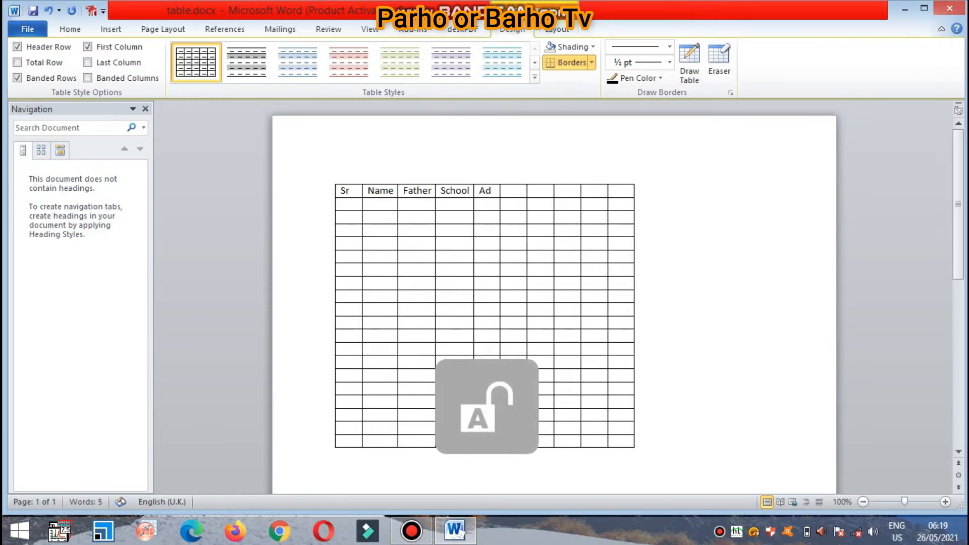
{"action": "type", "text": "dress"}
{"action": "key", "text": "Tab"}
{"action": "key", "text": "Caps_Lock"}
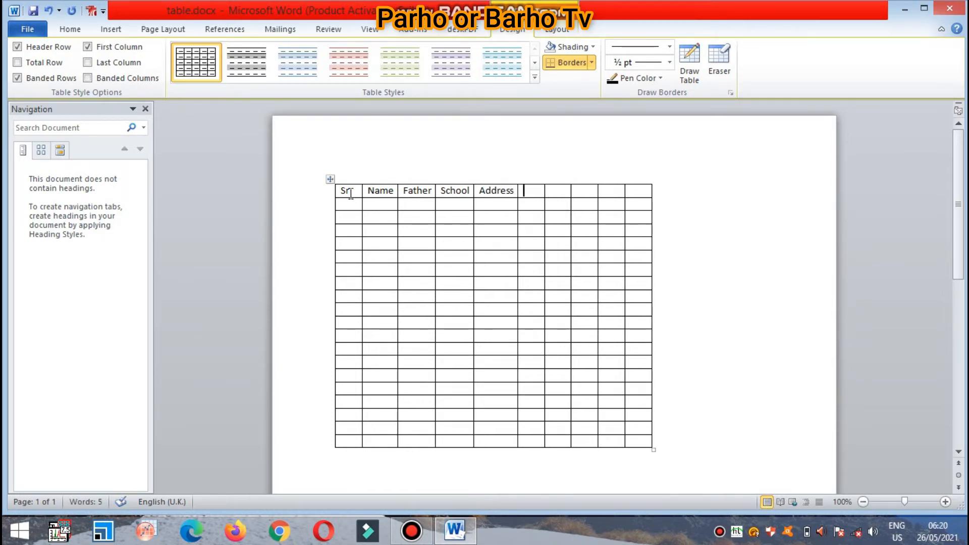
{"action": "type", "text": "C"}
{"action": "key", "text": "Caps_Lock"}
{"action": "type", "text": "lass"}
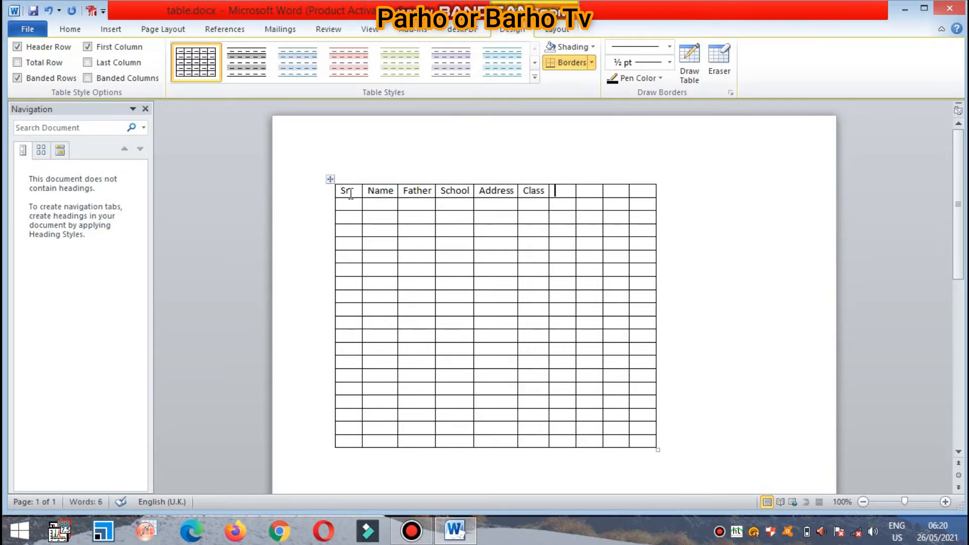
{"action": "key", "text": "Tab"}
Step: Enter the headings Cnic and Contact in the seventh and eighth cells of the top row
{"action": "key", "text": "Caps_Lock"}
{"action": "type", "text": "C"}
{"action": "key", "text": "Caps_Lock"}
{"action": "type", "text": "nic"}
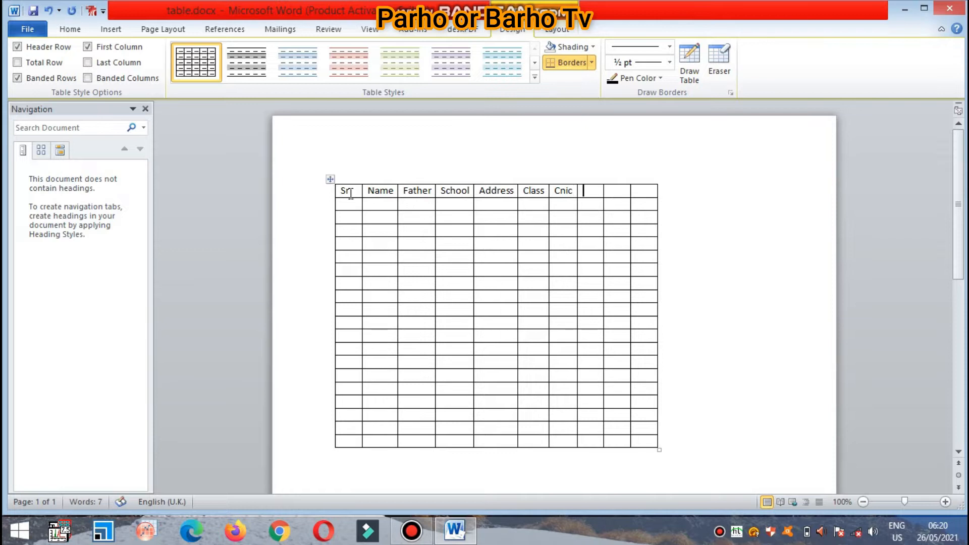
{"action": "key", "text": "Tab"}
{"action": "key", "text": "Caps_Lock"}
{"action": "type", "text": "C"}
{"action": "key", "text": "Caps_Lock"}
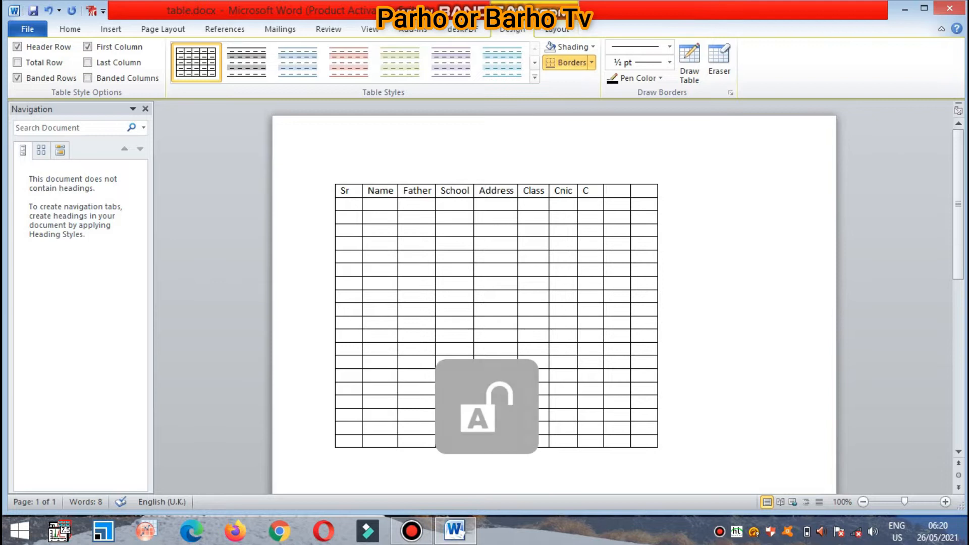
{"action": "type", "text": "on"}
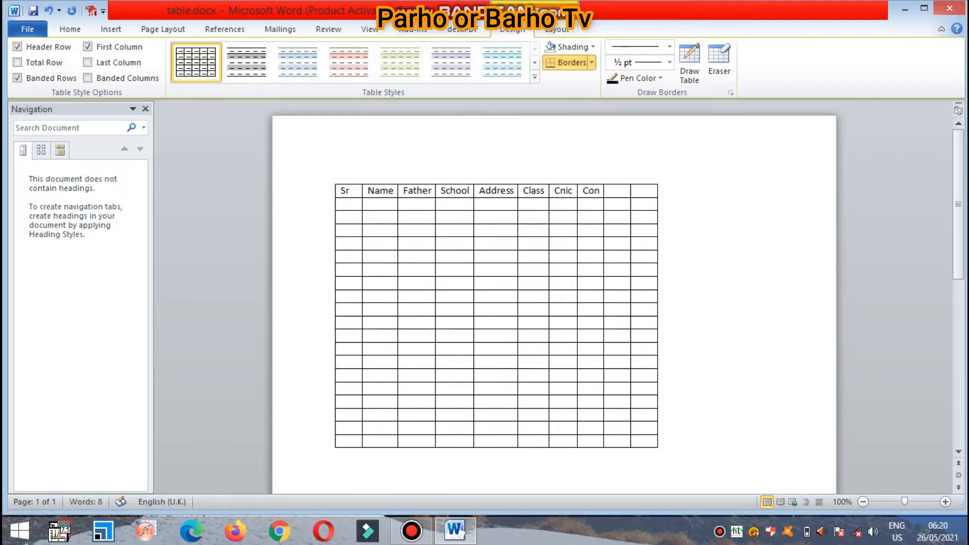
{"action": "type", "text": "tact"}
{"action": "key", "text": "Tab"}
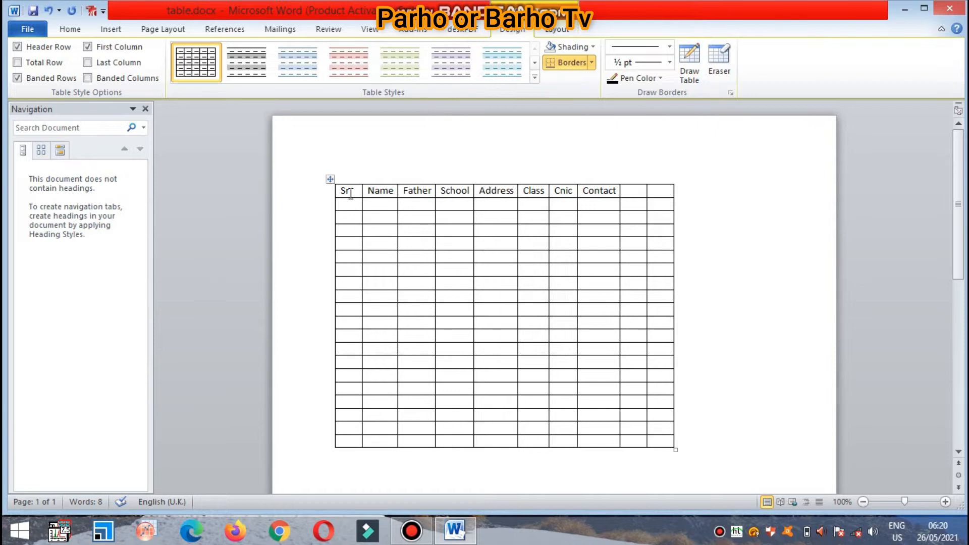
Step: Enter the heading Roll No in the ninth cell of the top row
{"action": "key", "text": "Caps_Lock"}
{"action": "type", "text": "T"}
{"action": "key", "text": "BackSpace"}
{"action": "type", "text": "R"}
{"action": "key", "text": "Caps_Lock"}
{"action": "type", "text": "oll"}
{"action": "key", "text": "Caps_Lock"}
{"action": "type", "text": "N"}
{"action": "key", "text": "Caps_Lock"}
{"action": "type", "text": "o"}
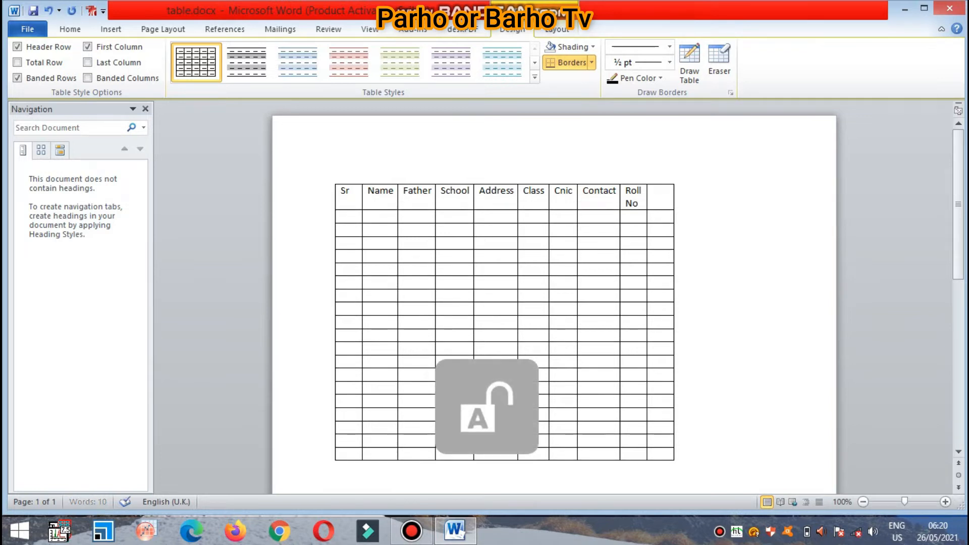
Step: Enter the heading Remarks in the last cell of the top row
{"action": "key", "text": "Tab"}
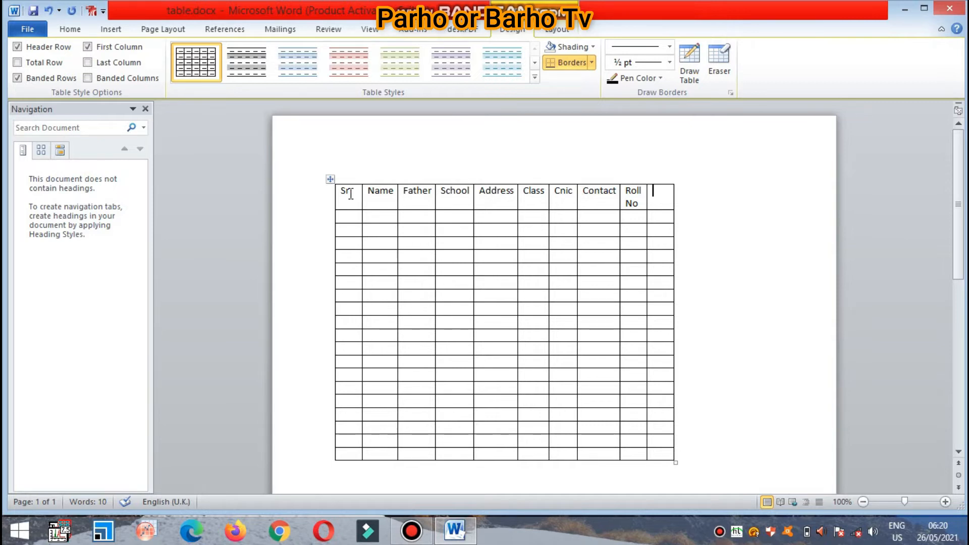
{"action": "key", "text": "Caps_Lock"}
{"action": "type", "text": "R"}
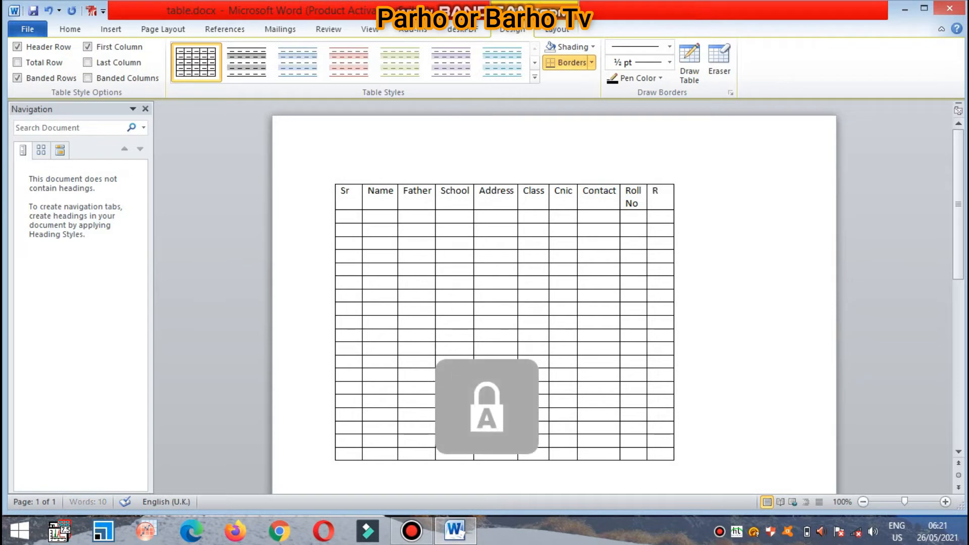
{"action": "key", "text": "Caps_Lock"}
{"action": "type", "text": "e"}
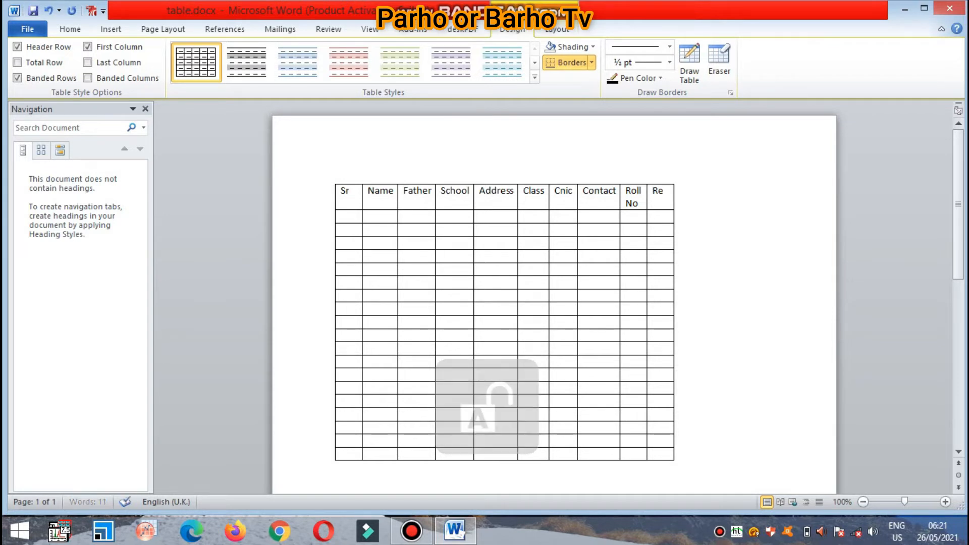
{"action": "type", "text": "marks"}
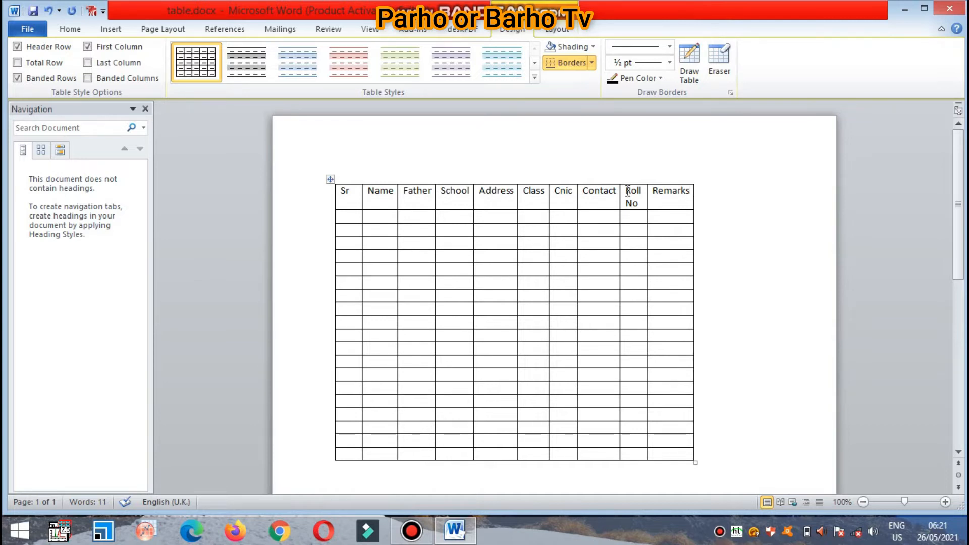
Step: Replace the Roll No heading in the ninth column with Phone
{"action": "left_click_drag", "start_coordinate": [628, 190], "coordinate": [641, 202]}
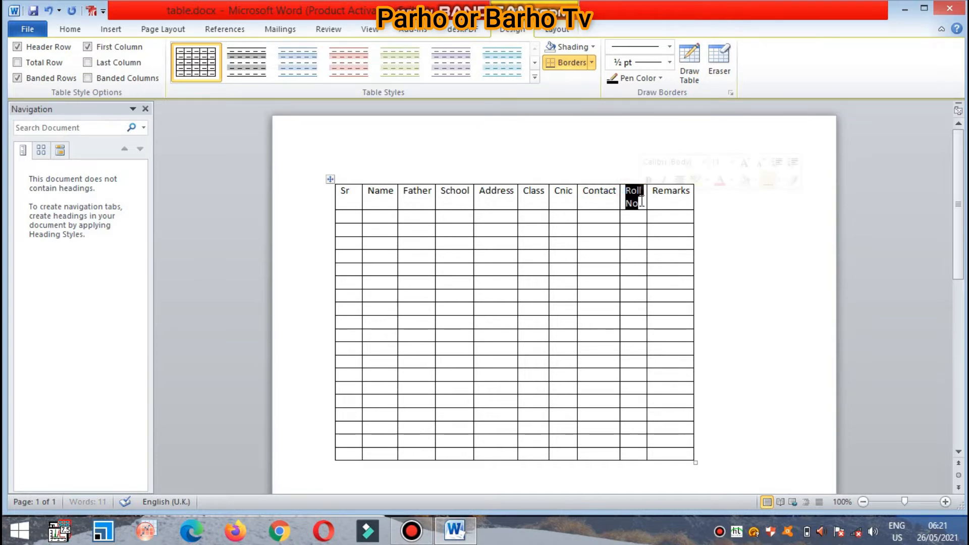
{"action": "key", "text": "Delete"}
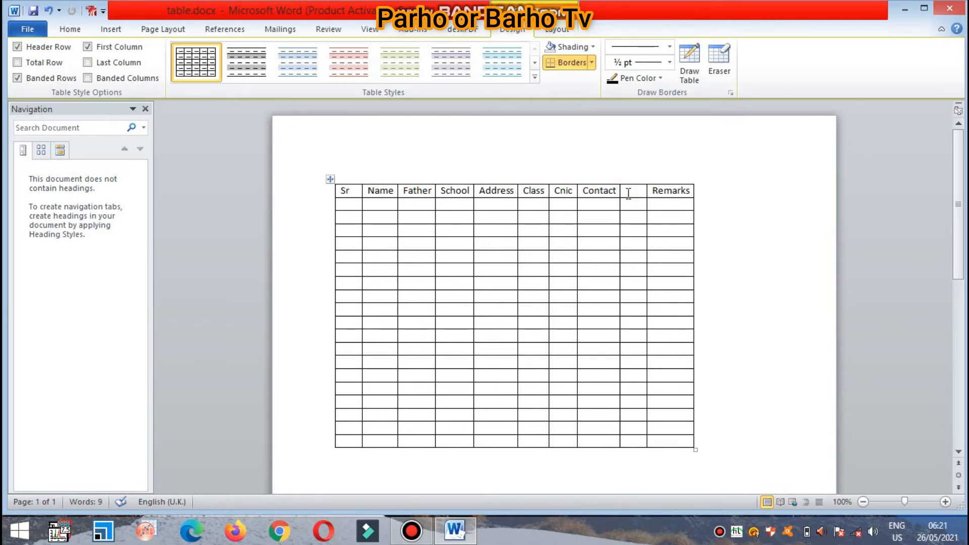
{"action": "key", "text": "Caps_Lock"}
{"action": "type", "text": "P"}
{"action": "key", "text": "Caps_Lock"}
{"action": "type", "text": "ho"}
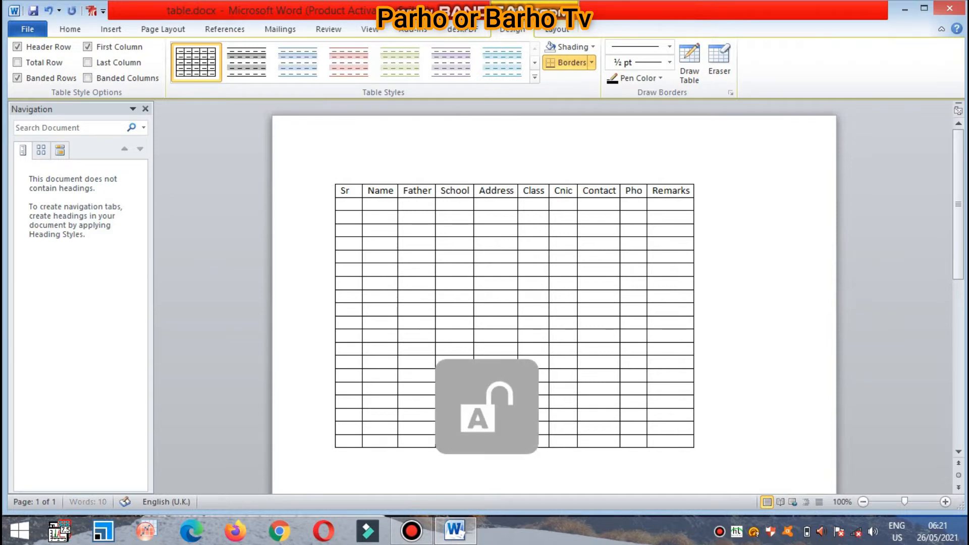
{"action": "type", "text": "ne"}
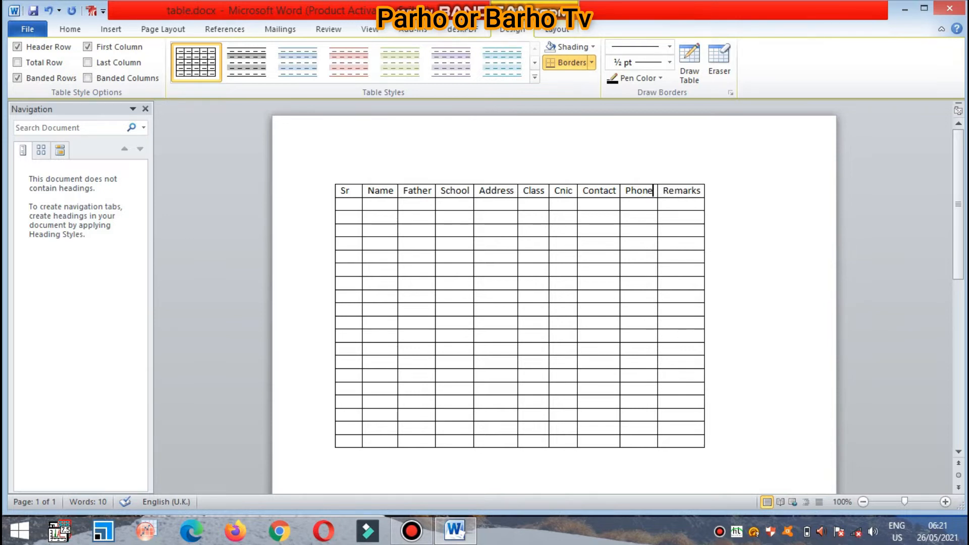
Step: Number the rows below the headings from 1 to 19 in the Sr column
{"action": "left_click", "coordinate": [355, 204]}
{"action": "type", "text": "1"}
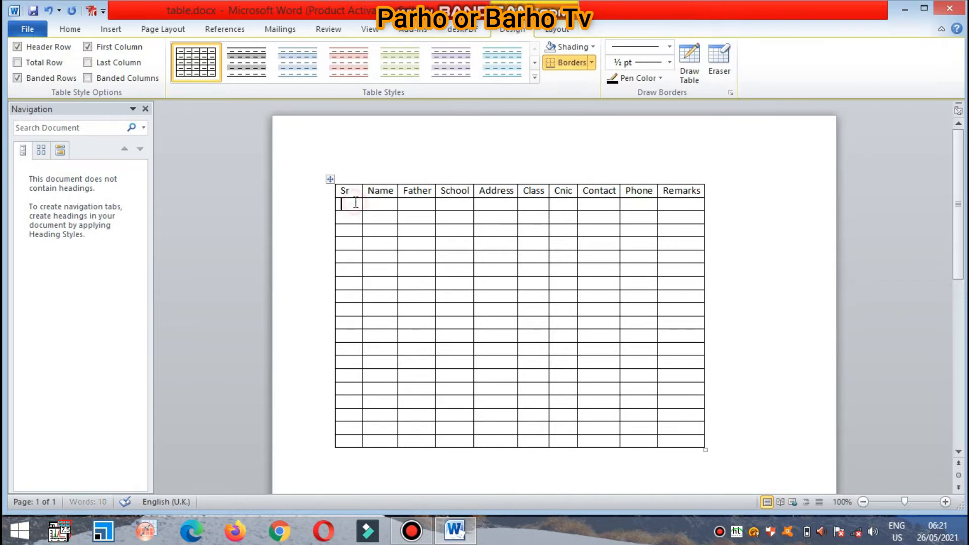
{"action": "key", "text": "Down"}
{"action": "type", "text": "2"}
{"action": "key", "text": "Down"}
{"action": "type", "text": "3"}
{"action": "key", "text": "Down"}
{"action": "type", "text": "4"}
{"action": "key", "text": "Down"}
{"action": "type", "text": "5"}
{"action": "key", "text": "Down"}
{"action": "type", "text": "6"}
{"action": "key", "text": "Down"}
{"action": "type", "text": "7"}
{"action": "key", "text": "Down"}
{"action": "type", "text": "8"}
{"action": "key", "text": "Down"}
{"action": "type", "text": "9"}
{"action": "key", "text": "Down"}
{"action": "type", "text": "1"}
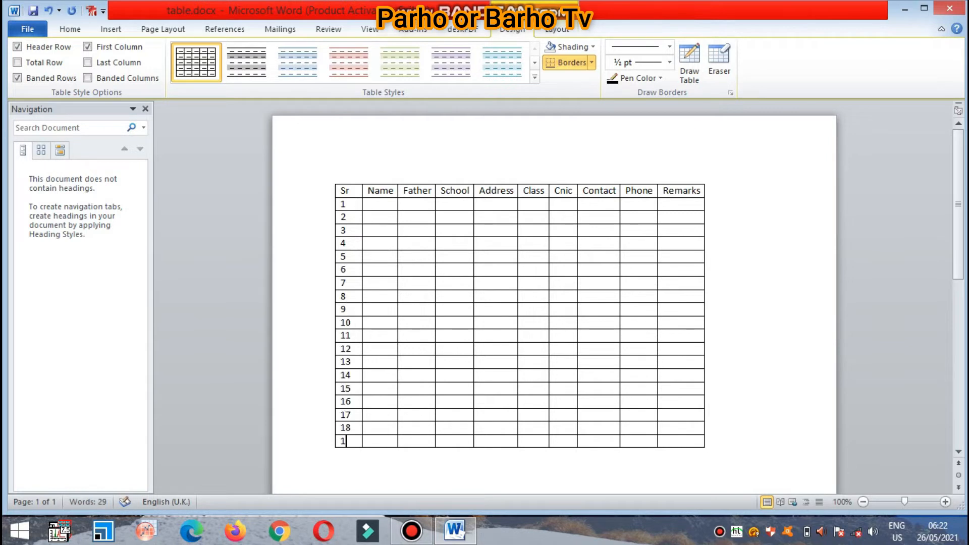
{"action": "type", "text": "9"}
Step: Format the whole table's text as bold Times New Roman, size 14, and extend the table's outer edge at Remarks to widen the columns
{"action": "double_click", "coordinate": [342, 192]}
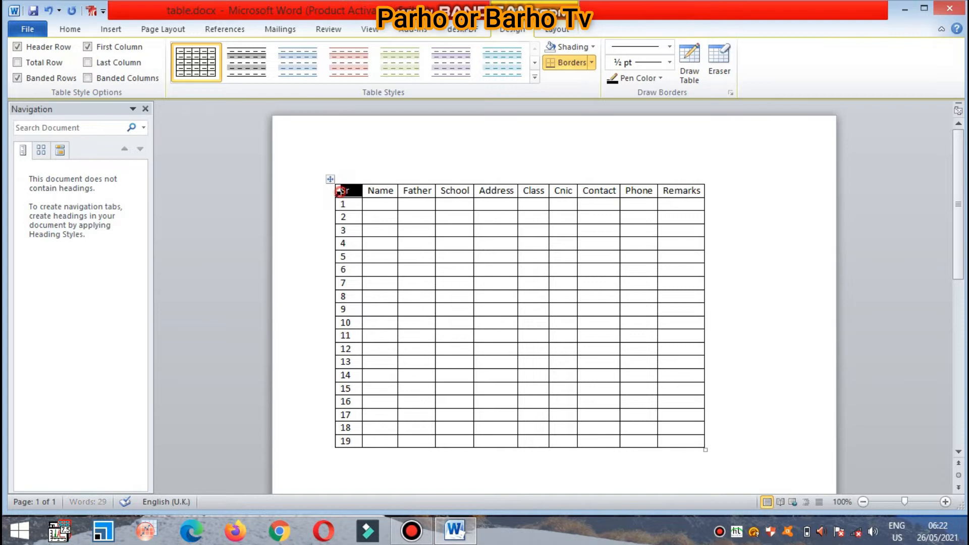
{"action": "left_click", "coordinate": [342, 191]}
{"action": "left_click_drag", "start_coordinate": [343, 190], "coordinate": [666, 460]}
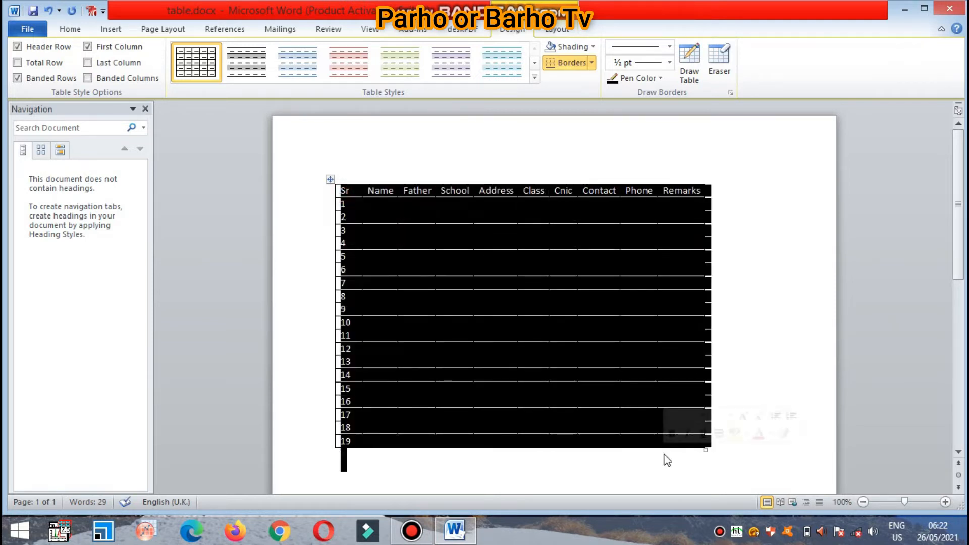
{"action": "left_click", "coordinate": [127, 73]}
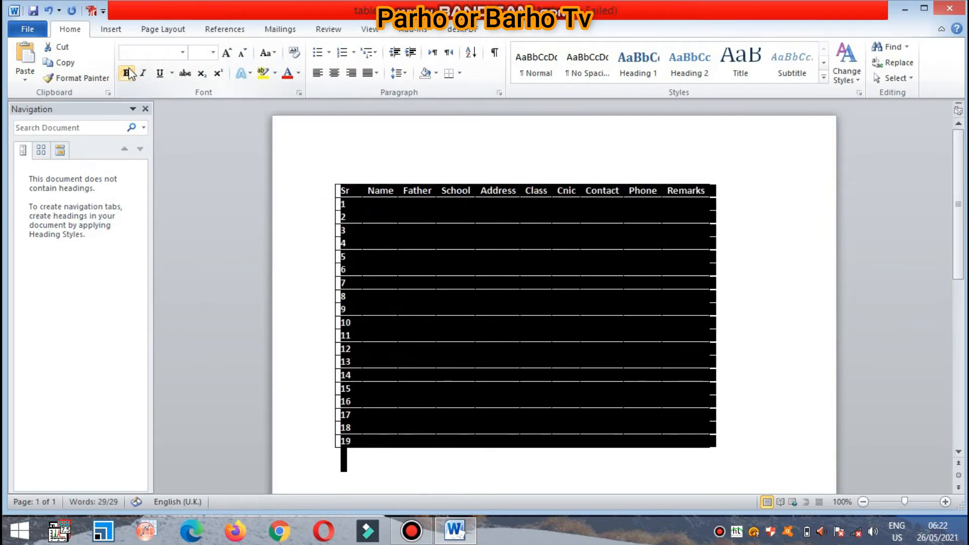
{"action": "left_click", "coordinate": [183, 53]}
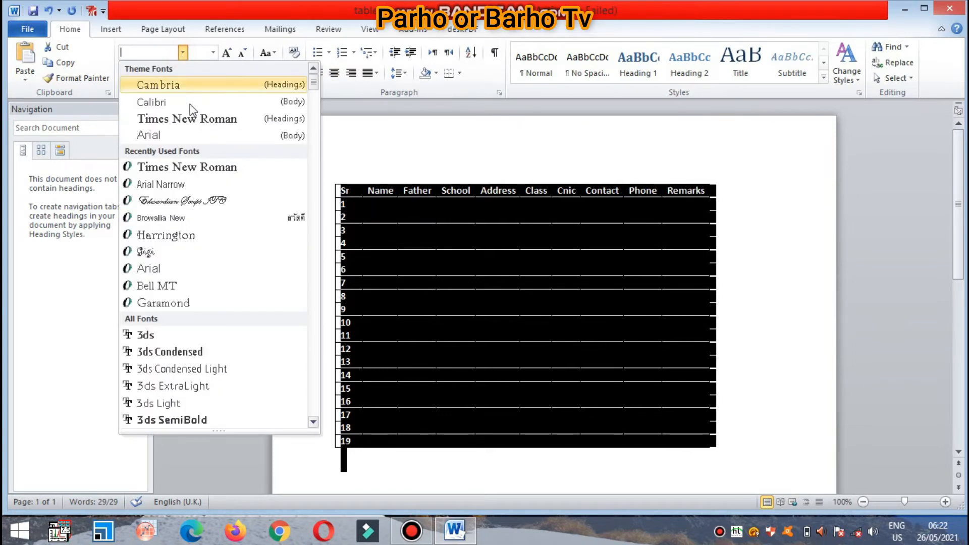
{"action": "left_click", "coordinate": [194, 119]}
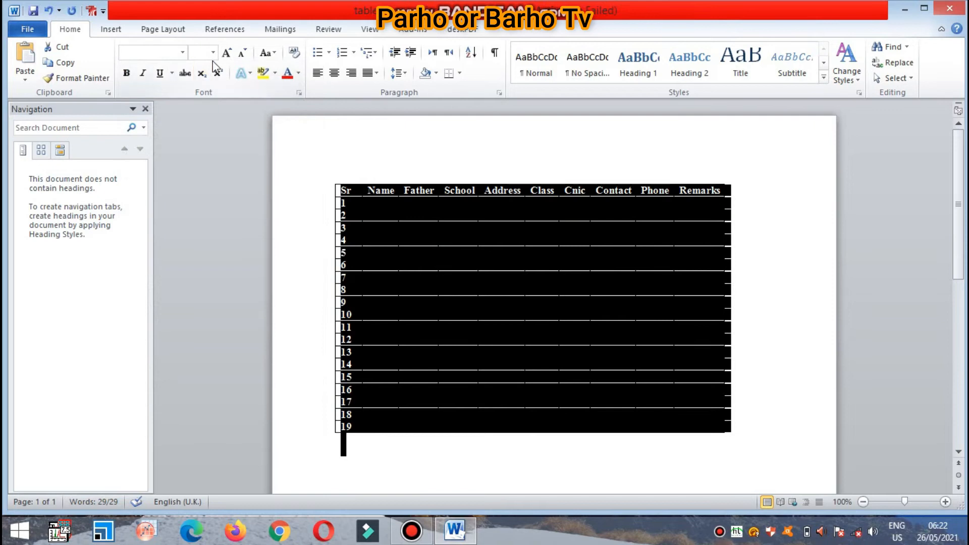
{"action": "left_click", "coordinate": [213, 53]}
{"action": "left_click", "coordinate": [196, 129]}
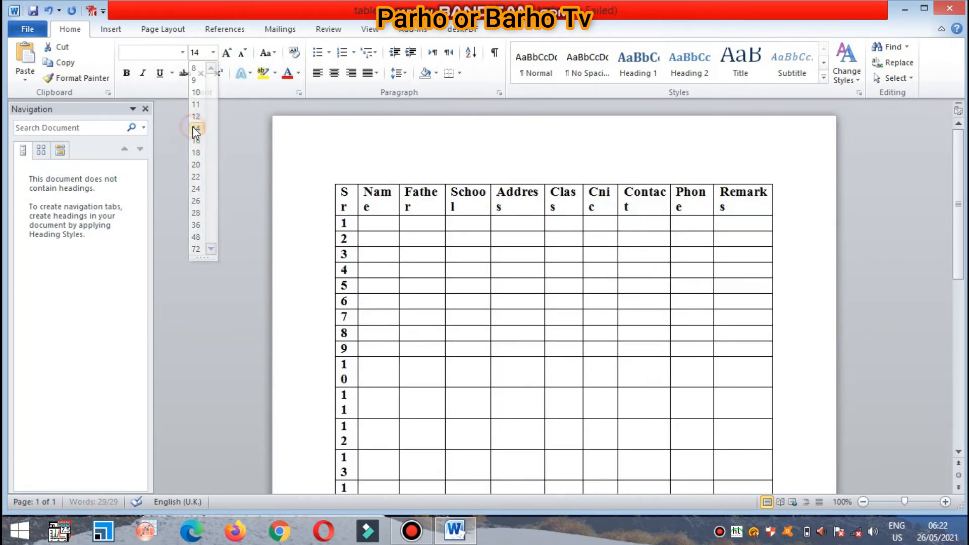
{"action": "left_click", "coordinate": [476, 255]}
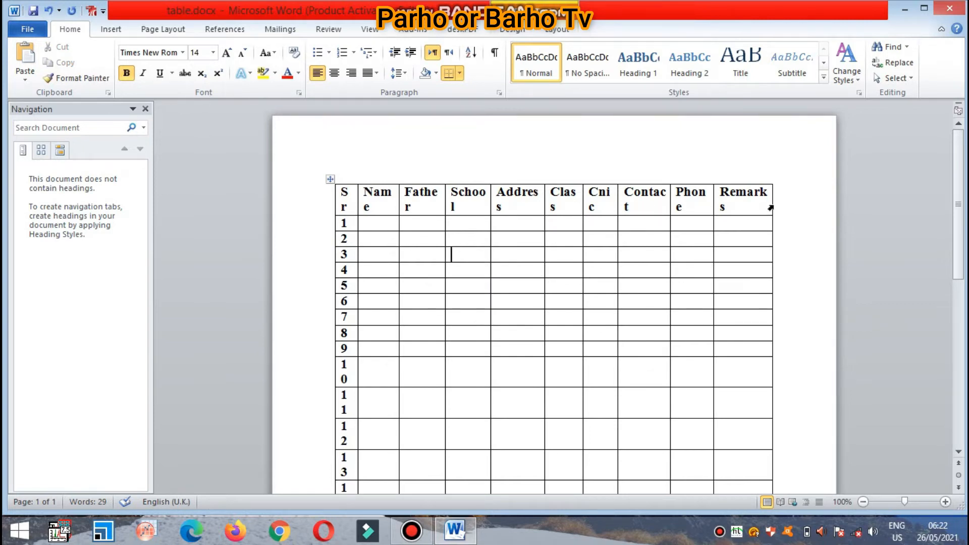
{"action": "left_click_drag", "start_coordinate": [772, 204], "coordinate": [810, 202]}
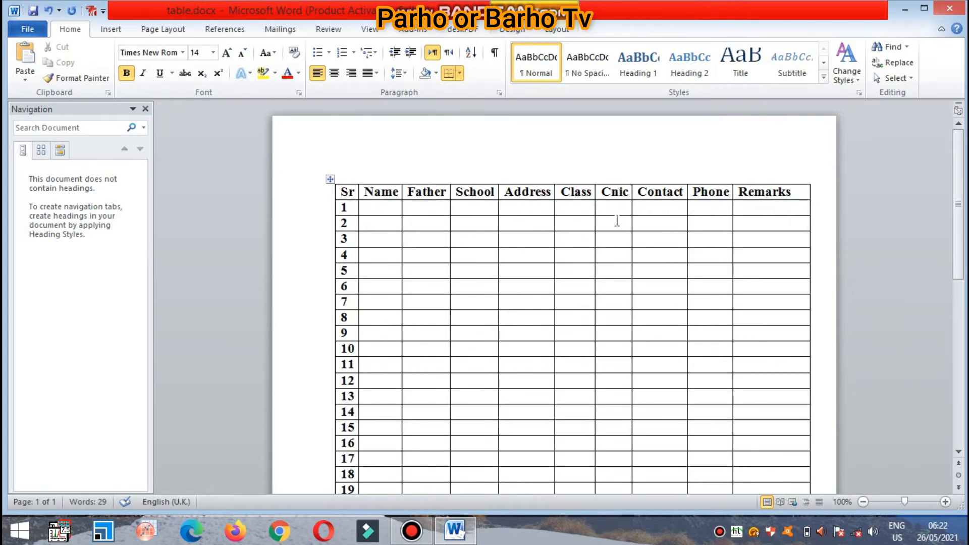
Step: Enter the student's first name in the Name cell of row 1
{"action": "left_click", "coordinate": [382, 206]}
{"action": "key", "text": "Caps_Lock"}
{"action": "type", "text": "A"}
{"action": "key", "text": "Caps_Lock"}
{"action": "type", "text": "dnan"}
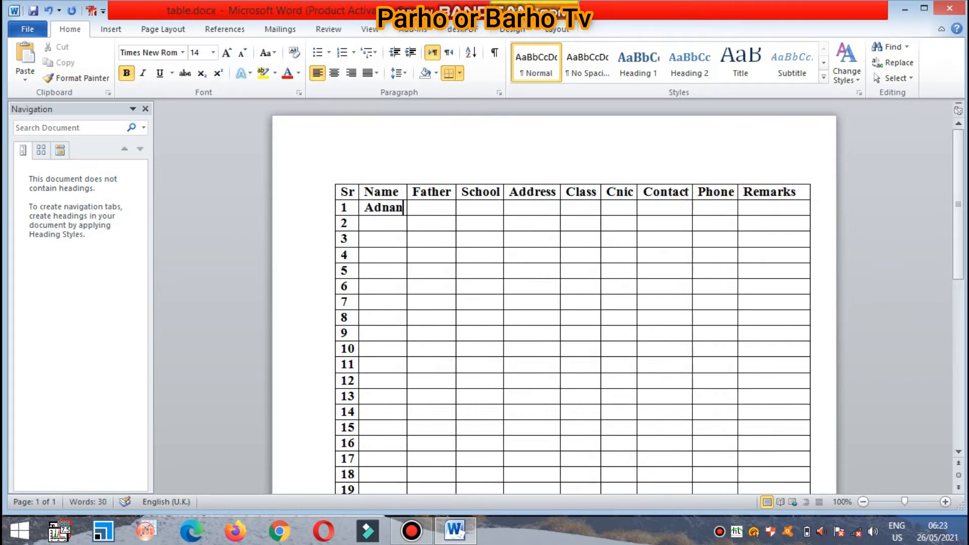
Step: Remove the bold from the student's name in row 1 and set its font size to 12
{"action": "left_click_drag", "start_coordinate": [367, 203], "coordinate": [404, 207]}
{"action": "left_click", "coordinate": [127, 75]}
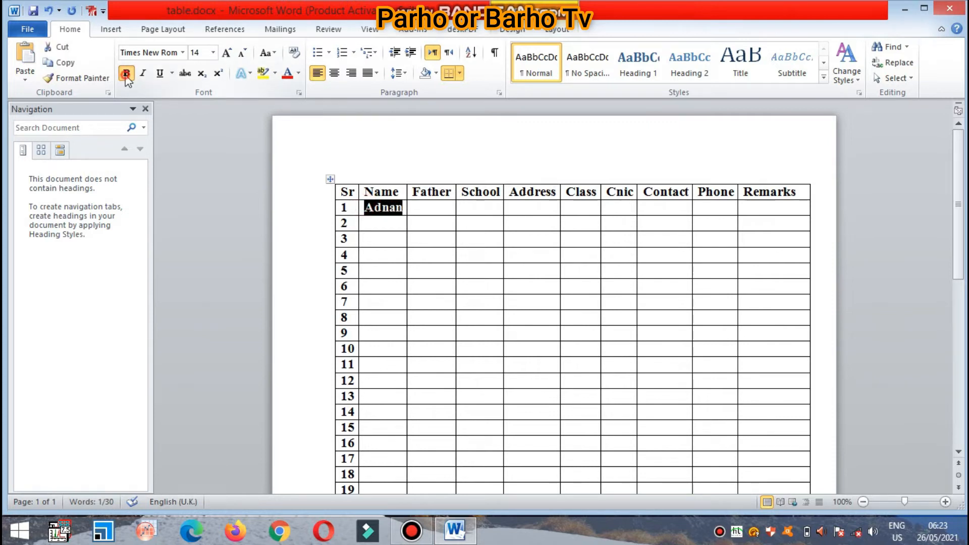
{"action": "left_click", "coordinate": [214, 53]}
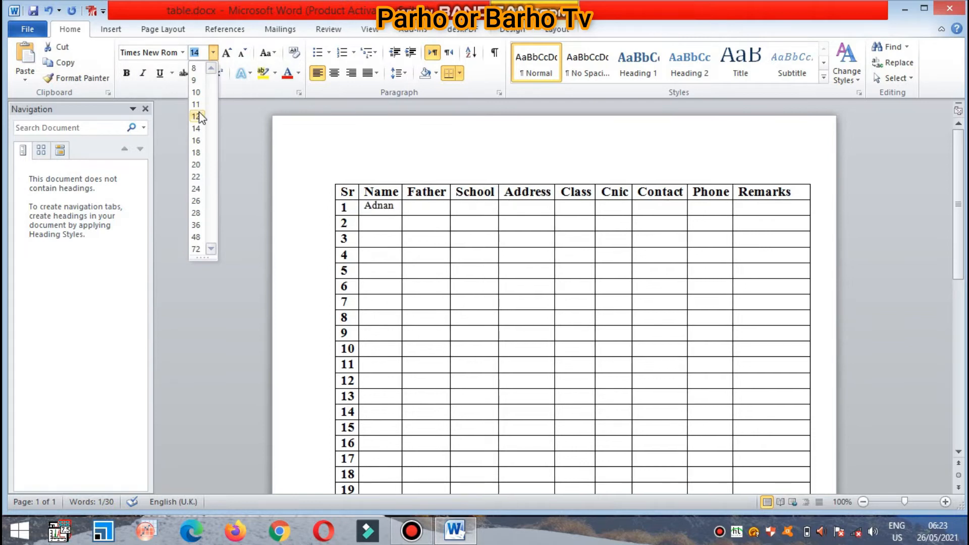
{"action": "left_click", "coordinate": [197, 116]}
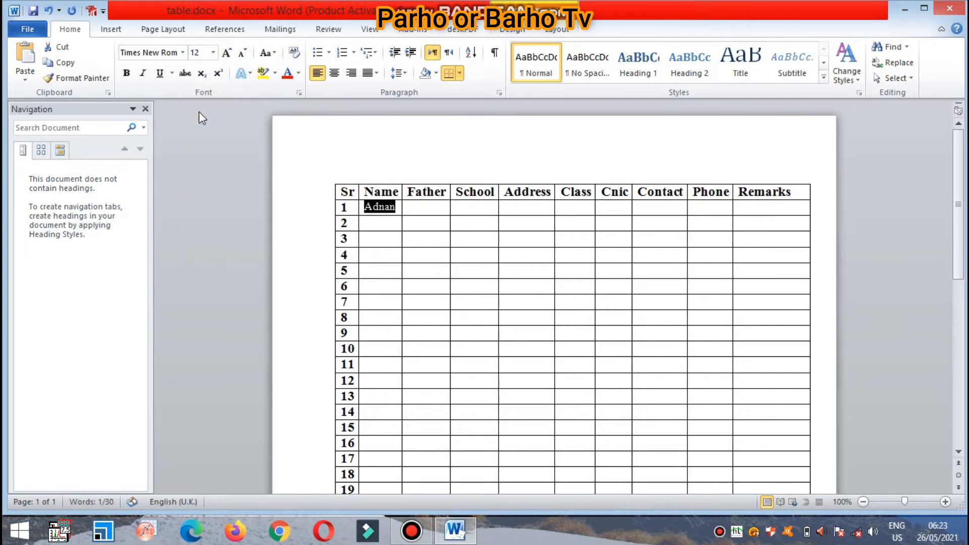
{"action": "left_click", "coordinate": [423, 213]}
{"action": "left_click_drag", "start_coordinate": [345, 195], "coordinate": [691, 191]}
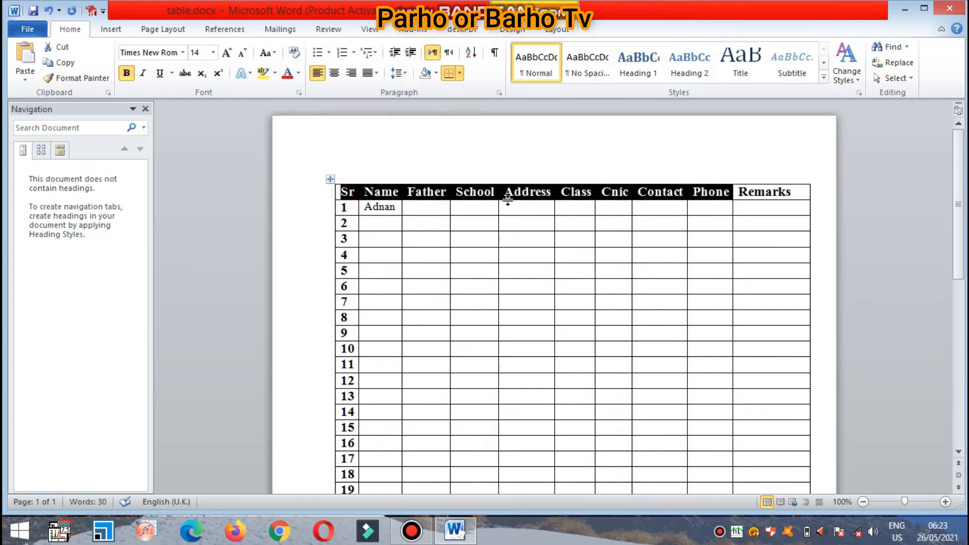
{"action": "left_click", "coordinate": [390, 206]}
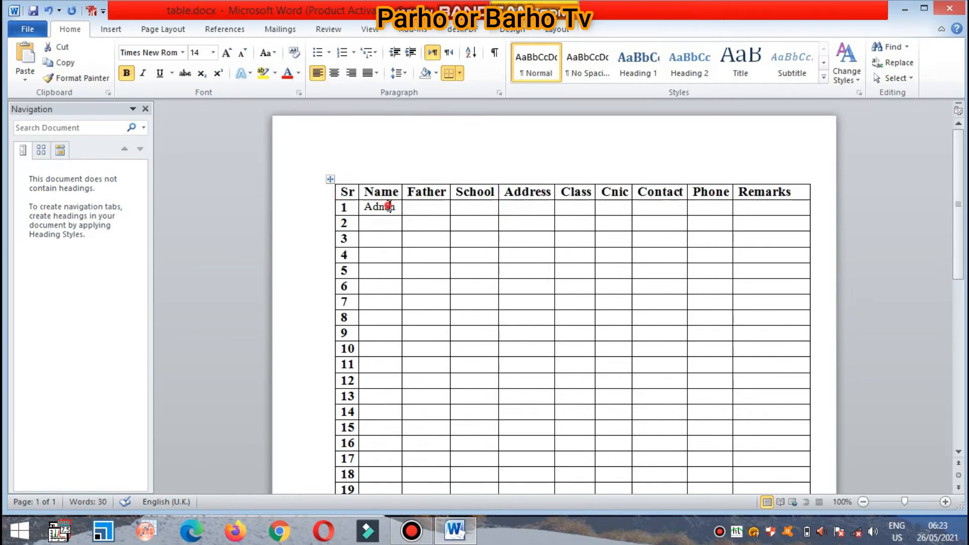
{"action": "left_click", "coordinate": [418, 207]}
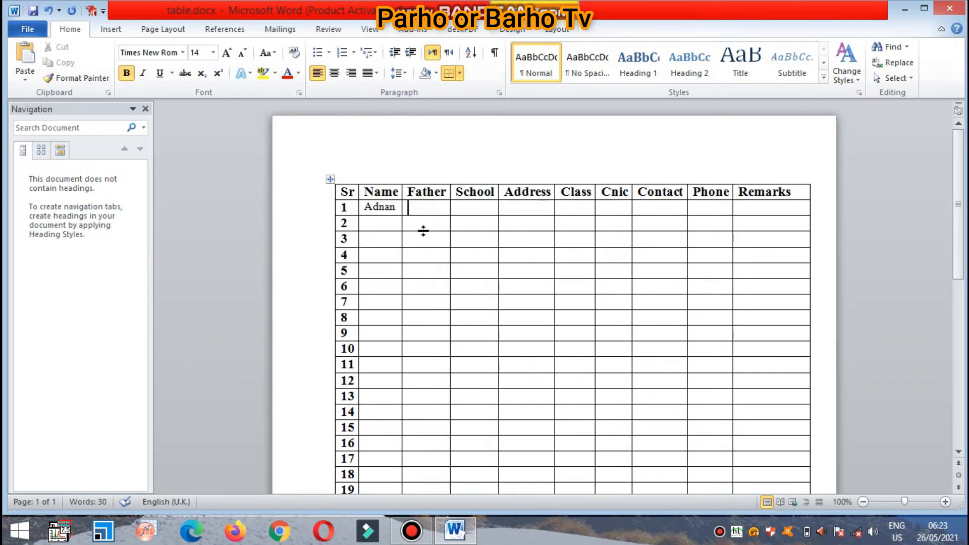
Step: Draw a vertical line down the full height of the Father column with Draw Table to add a column, and stop drawing
{"action": "left_click", "coordinate": [408, 187]}
{"action": "left_click", "coordinate": [113, 30]}
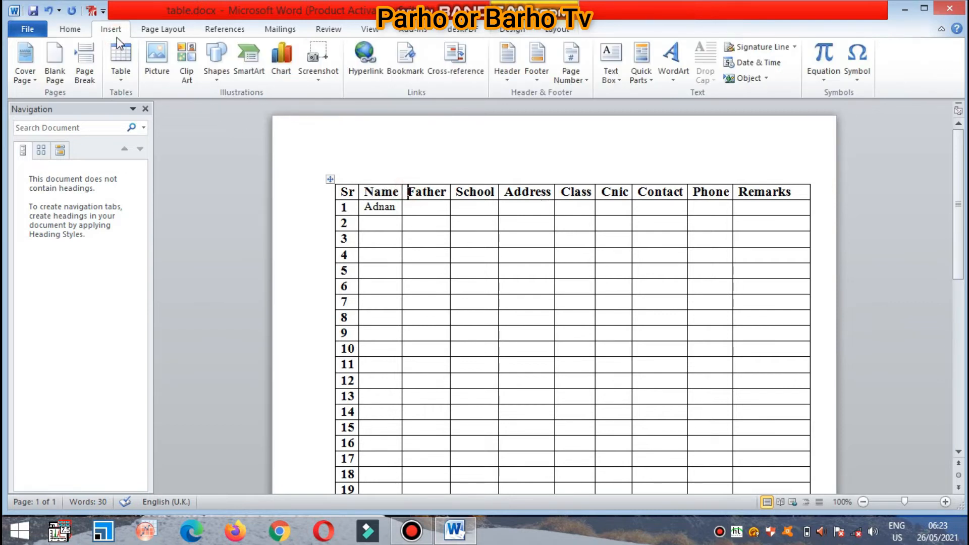
{"action": "left_click", "coordinate": [117, 59]}
{"action": "left_click", "coordinate": [142, 235]}
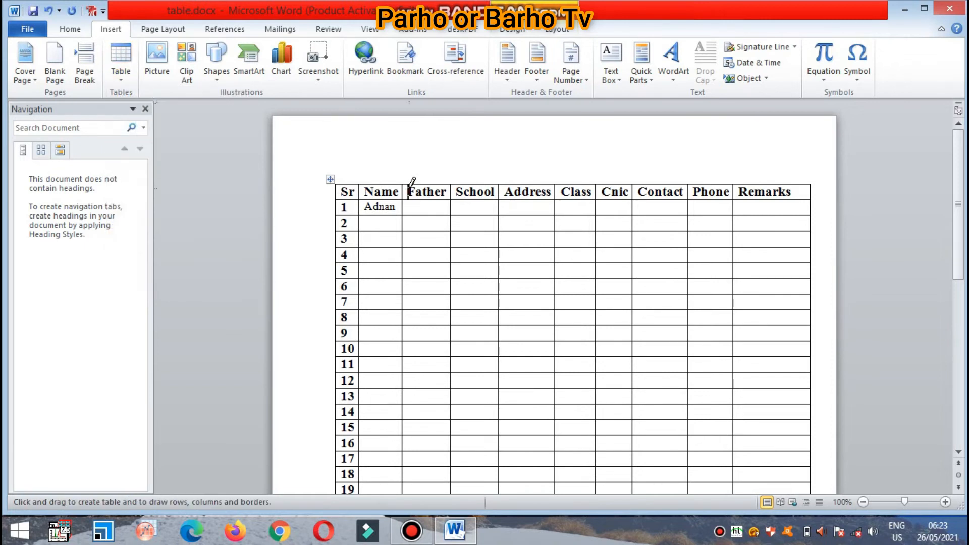
{"action": "left_click_drag", "start_coordinate": [409, 186], "coordinate": [410, 309]}
{"action": "left_click_drag", "start_coordinate": [409, 364], "coordinate": [409, 428]}
{"action": "mouse_move", "coordinate": [411, 479]}
{"action": "left_mouse_down"}
{"action": "mouse_move", "coordinate": [424, 368]}
{"action": "mouse_move", "coordinate": [419, 447]}
{"action": "left_mouse_up"}
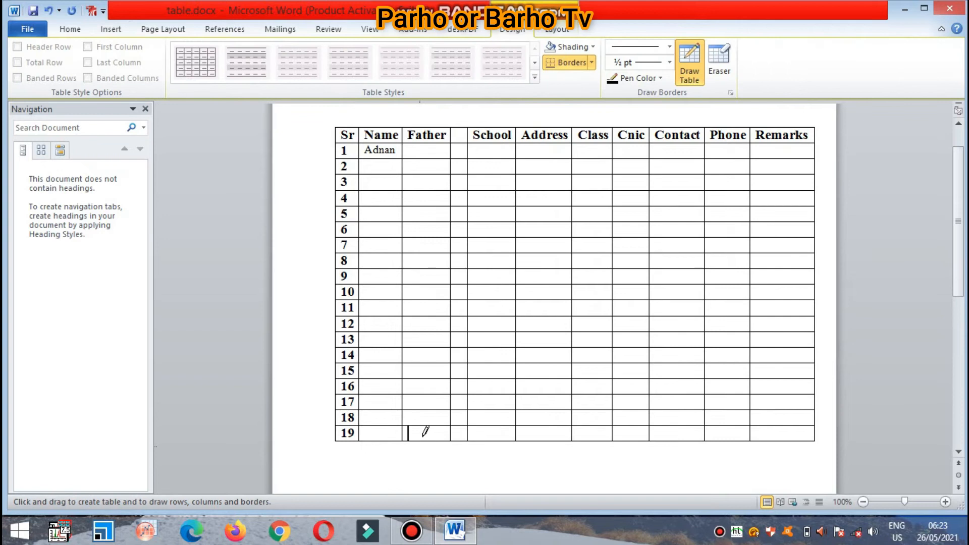
{"action": "left_click", "coordinate": [426, 196]}
{"action": "left_click", "coordinate": [453, 153]}
{"action": "left_click", "coordinate": [458, 134]}
{"action": "key", "text": "Escape"}
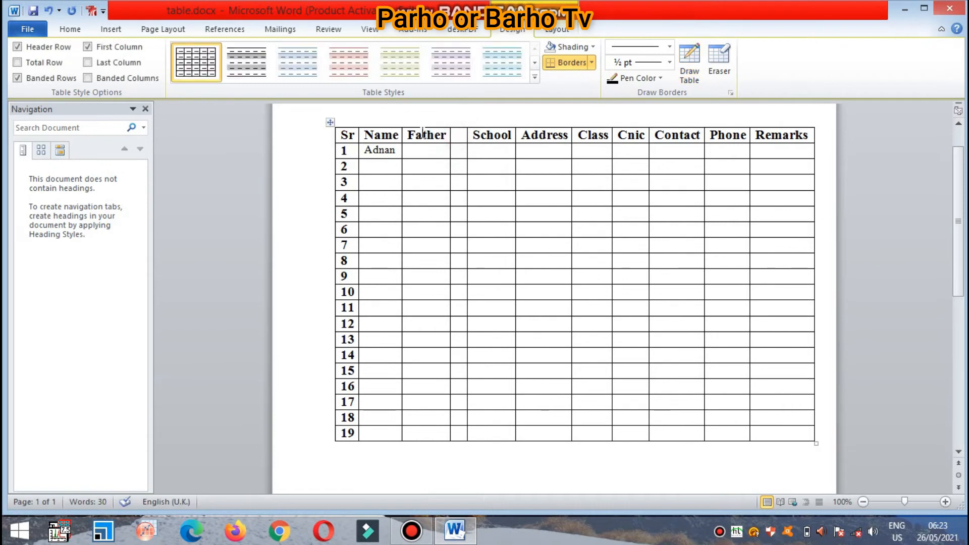
Step: Move the Father heading into the empty heading cell between Father and School
{"action": "left_click_drag", "start_coordinate": [408, 134], "coordinate": [448, 135]}
{"action": "key", "text": "ctrl+c"}
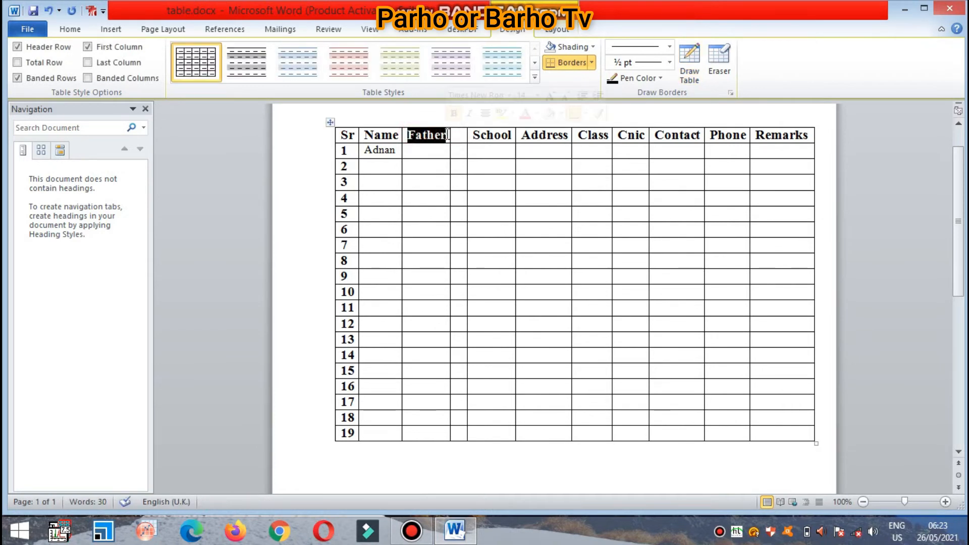
{"action": "left_click", "coordinate": [448, 134]}
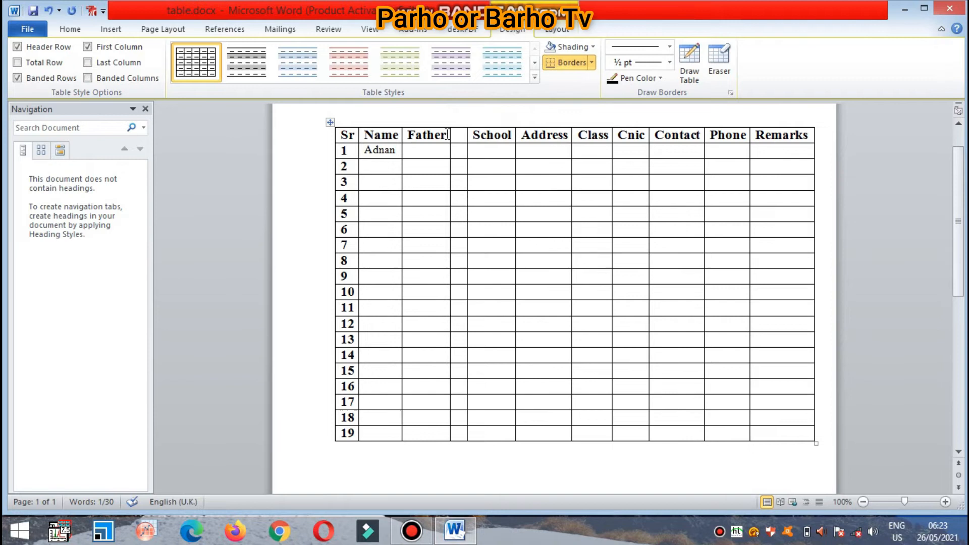
{"action": "key", "text": "ctrl+BackSpace"}
{"action": "left_click", "coordinate": [437, 137]}
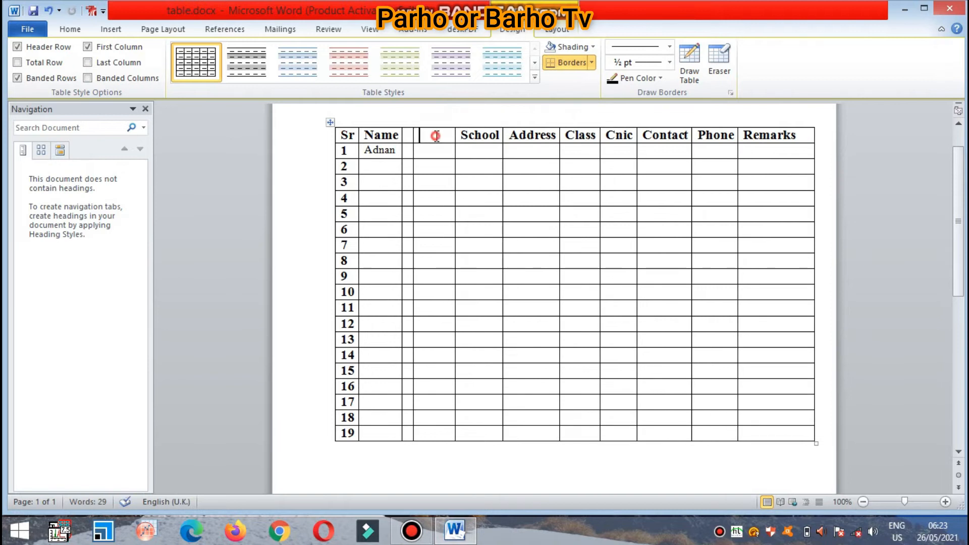
{"action": "key", "text": "ctrl+v"}
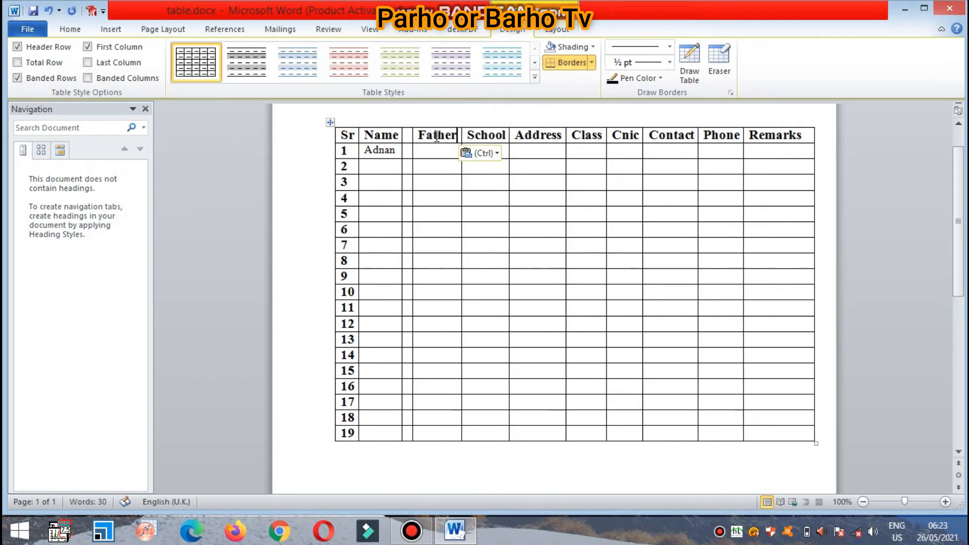
Step: Enter the heading Roll No in the empty cell between Name and Father
{"action": "left_click", "coordinate": [408, 135]}
{"action": "key", "text": "Caps_Lock"}
{"action": "type", "text": "R"}
{"action": "key", "text": "Caps_Lock"}
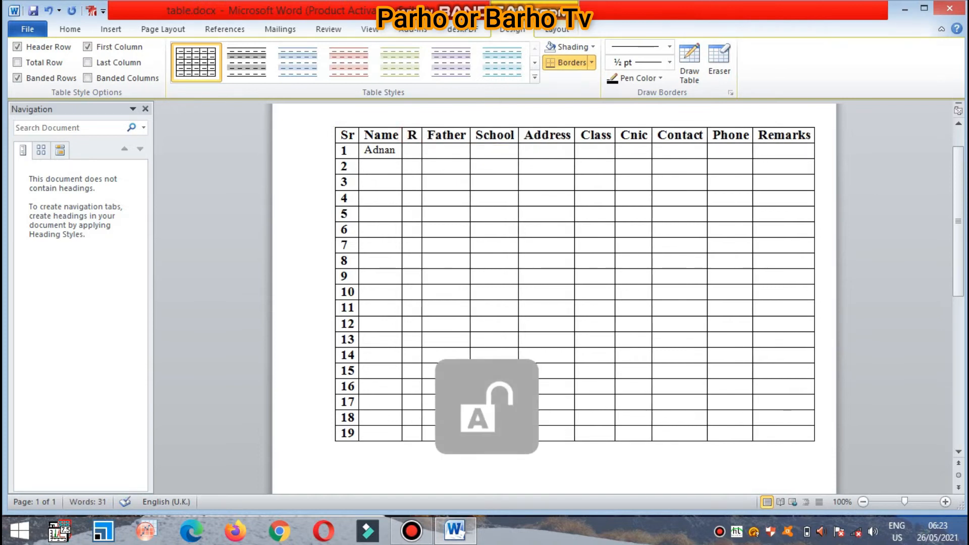
{"action": "type", "text": "oll"}
{"action": "key", "text": "Caps_Lock"}
{"action": "type", "text": "N"}
{"action": "key", "text": "Caps_Lock"}
{"action": "type", "text": "o"}
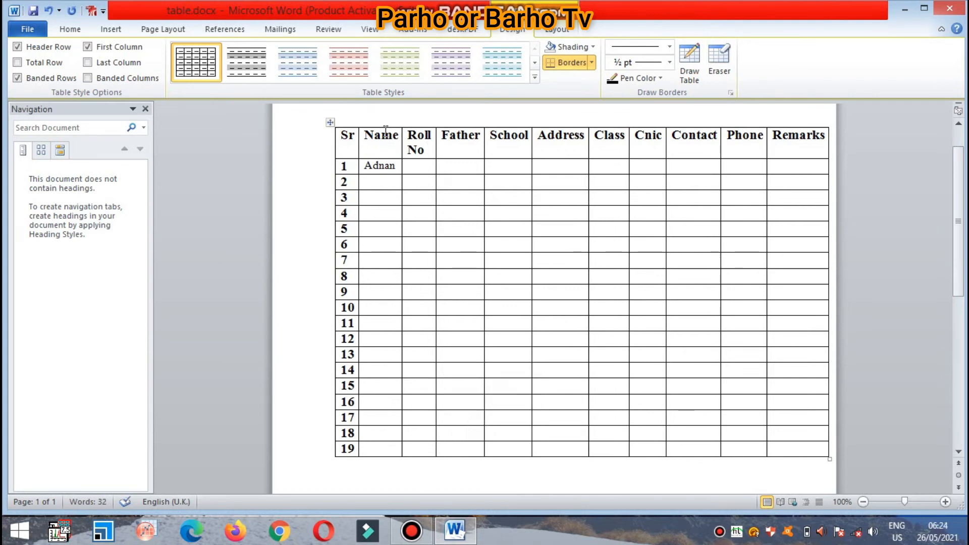
Step: Extend the table's outer edge beside Sr into the page margin and shift the Sr–Name border the same way to widen the Name column
{"action": "left_click_drag", "start_coordinate": [334, 146], "coordinate": [300, 146]}
{"action": "left_click_drag", "start_coordinate": [358, 146], "coordinate": [334, 146]}
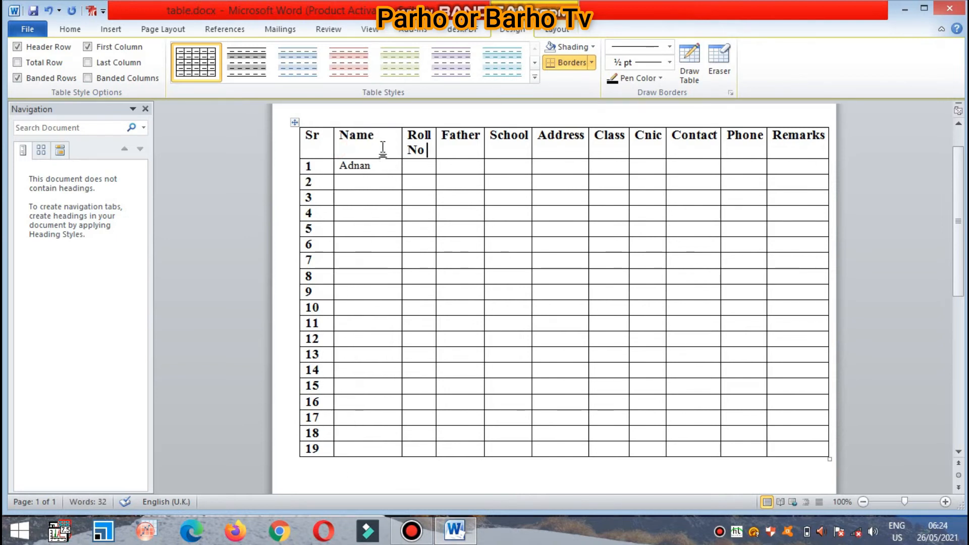
Step: Move the Roll No heading from the third column into the second column's heading cell, in front of Name
{"action": "left_click_drag", "start_coordinate": [400, 143], "coordinate": [425, 138]}
{"action": "key", "text": "ctrl+c"}
{"action": "key", "text": "Delete"}
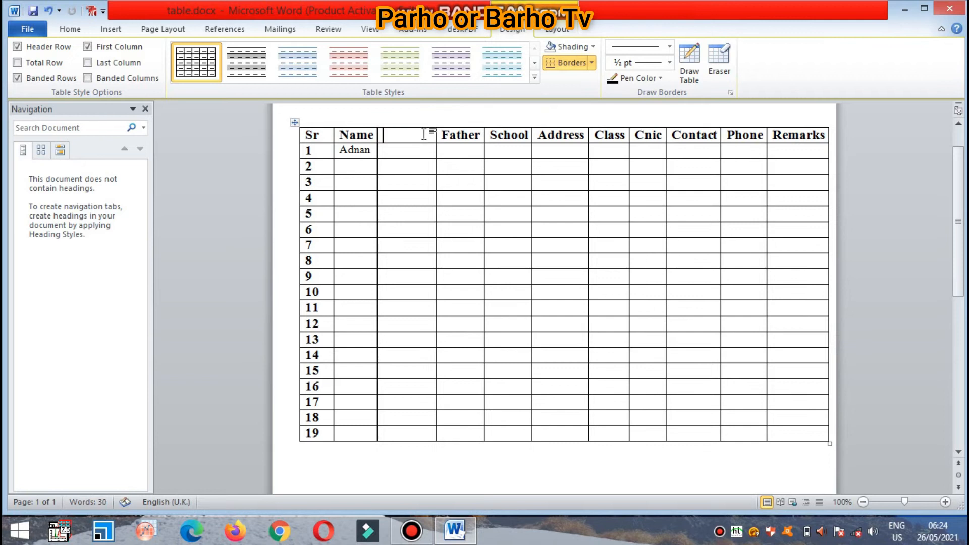
{"action": "left_click", "coordinate": [341, 135]}
{"action": "key", "text": "ctrl+v"}
Step: Move the Name heading into the empty third heading cell and widen the Roll No column so its heading fits on one line
{"action": "left_click_drag", "start_coordinate": [339, 166], "coordinate": [368, 162]}
{"action": "key", "text": "ctrl+c"}
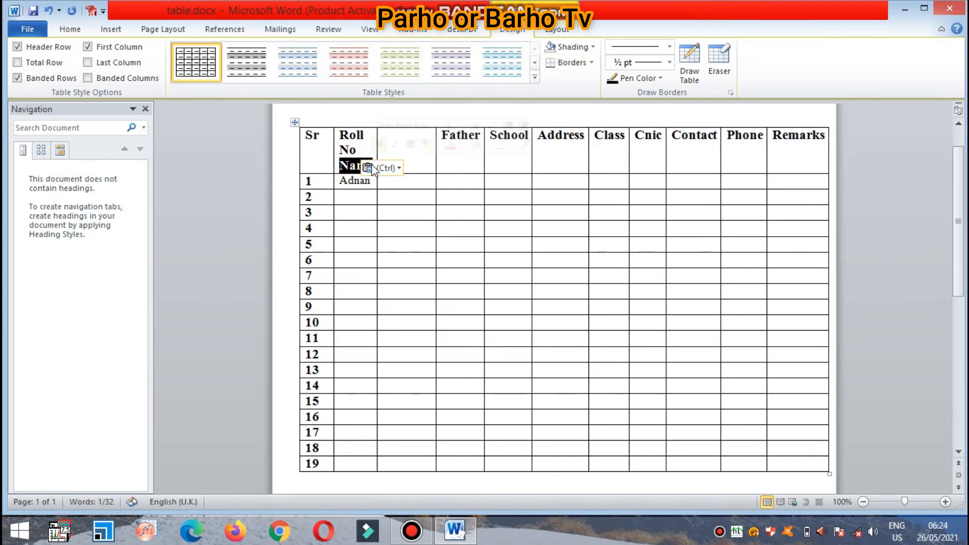
{"action": "key", "text": "Delete"}
{"action": "left_click", "coordinate": [404, 150]}
{"action": "key", "text": "ctrl+v"}
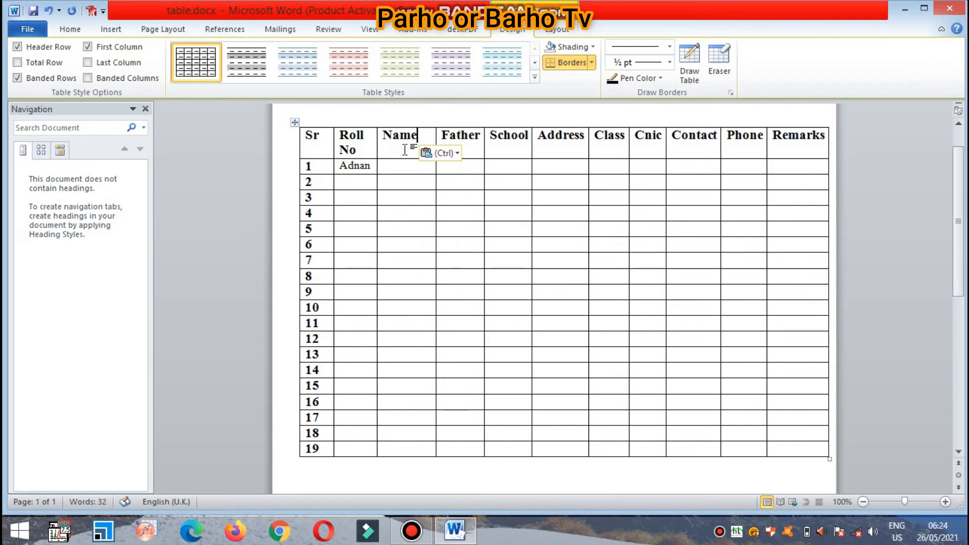
{"action": "left_click_drag", "start_coordinate": [378, 145], "coordinate": [387, 145]}
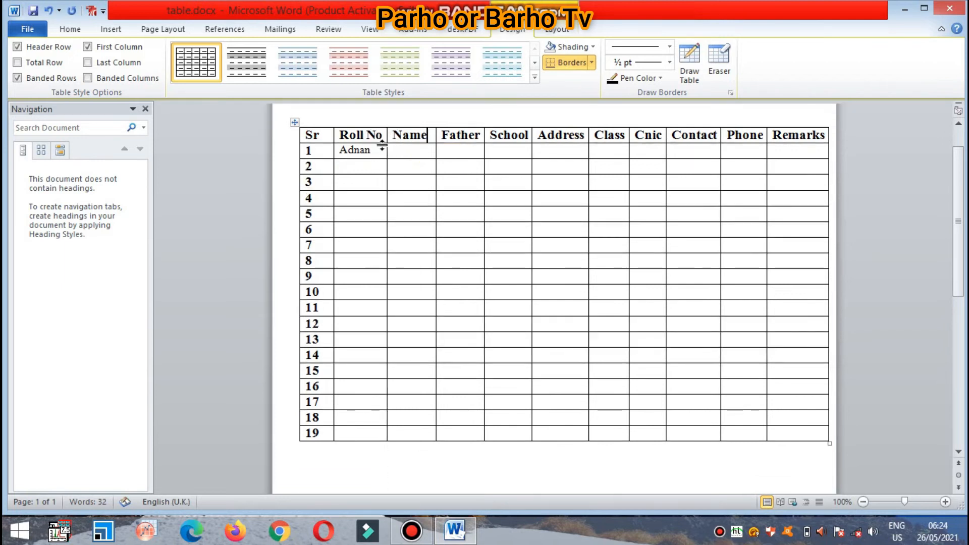
Step: Replace the student's name in row 1's Roll No cell with 1
{"action": "left_click", "coordinate": [375, 150]}
{"action": "key", "text": "BackSpace"}
{"action": "key", "text": "BackSpace"}
{"action": "key", "text": "BackSpace"}
{"action": "key", "text": "BackSpace"}
{"action": "key", "text": "BackSpace"}
{"action": "type", "text": "1"}
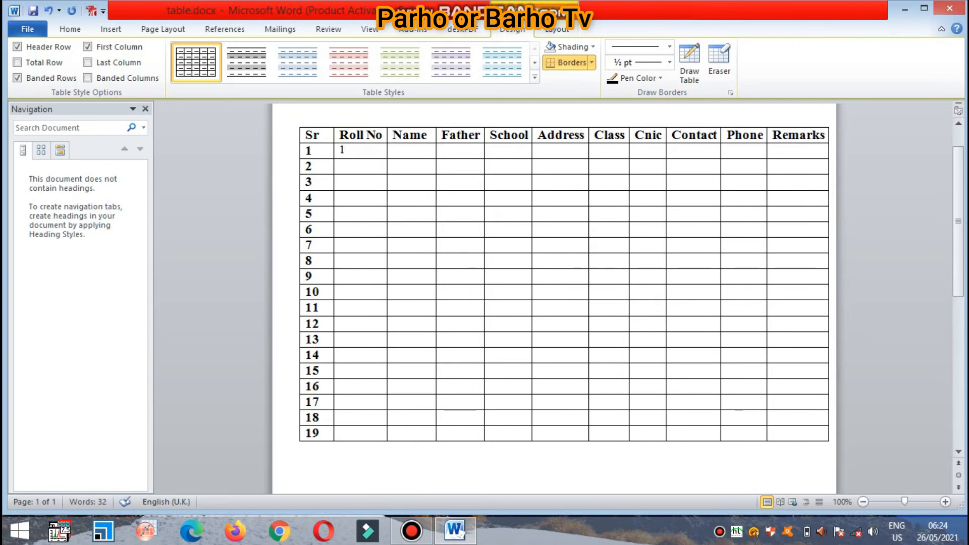
Step: Enter the student's first name in row 1's cell under the relocated Name heading
{"action": "left_click", "coordinate": [423, 149]}
{"action": "key", "text": "Caps_Lock"}
{"action": "type", "text": "A"}
{"action": "key", "text": "Caps_Lock"}
{"action": "type", "text": "n"}
{"action": "type", "text": "dn"}
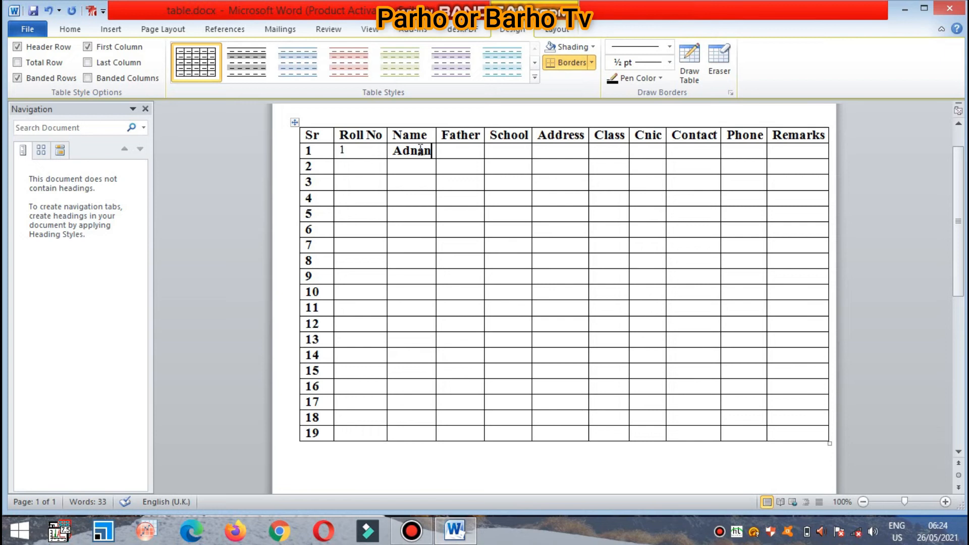
Step: Remove the bold formatting from the entire table and set its font to Times New Roman
{"action": "left_click_drag", "start_coordinate": [310, 135], "coordinate": [777, 454]}
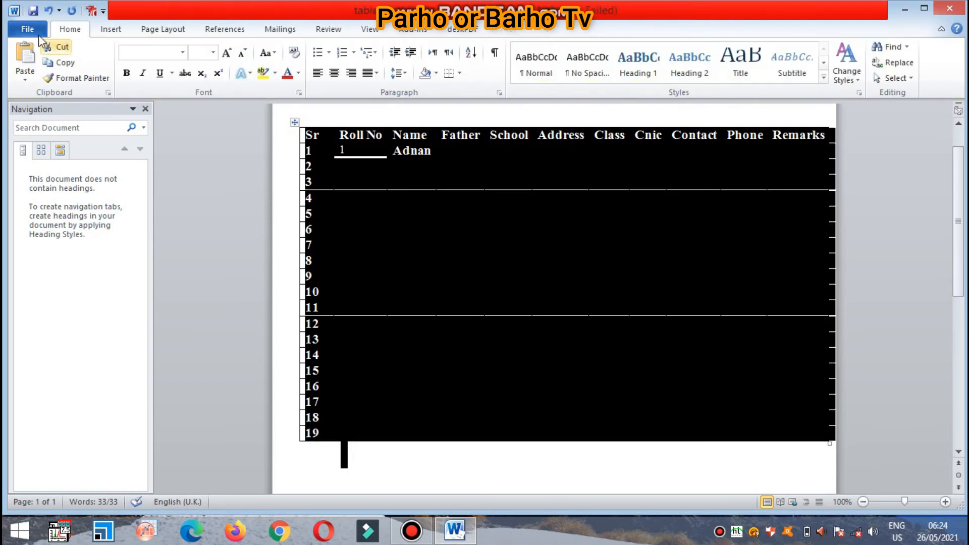
{"action": "left_click", "coordinate": [126, 75]}
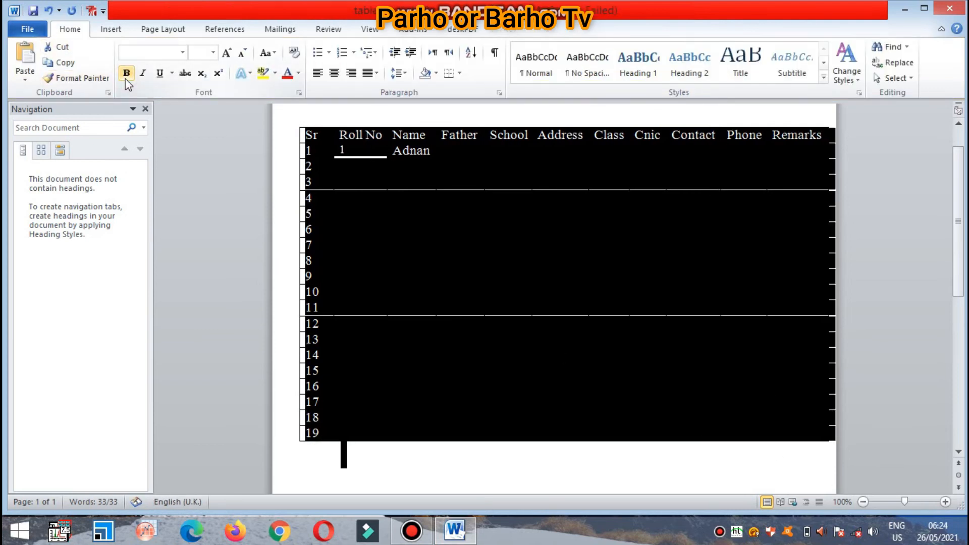
{"action": "left_click", "coordinate": [182, 53]}
{"action": "left_click", "coordinate": [167, 118]}
{"action": "left_click", "coordinate": [433, 154]}
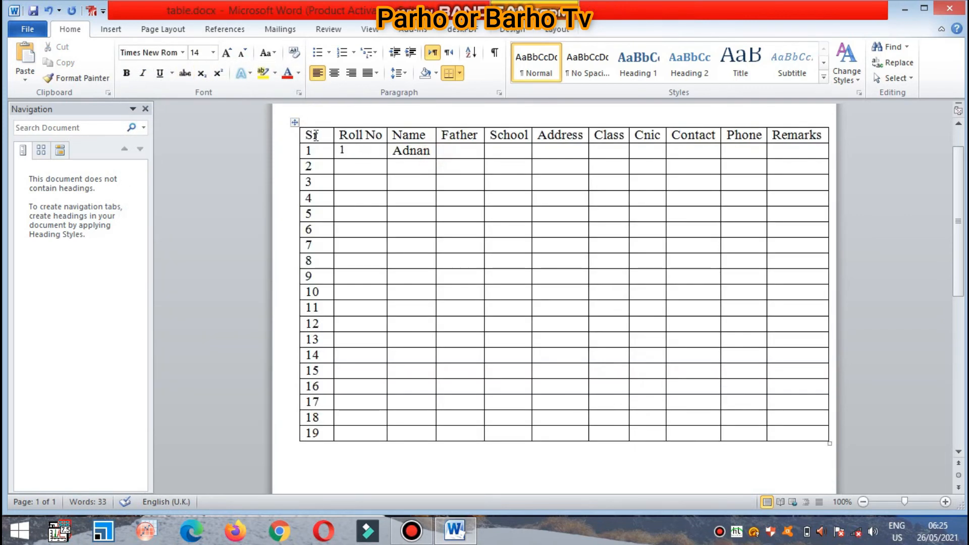
Step: Bold the table's heading row and the serial numbers 1 to 19 in the Sr column
{"action": "left_click_drag", "start_coordinate": [314, 135], "coordinate": [842, 132]}
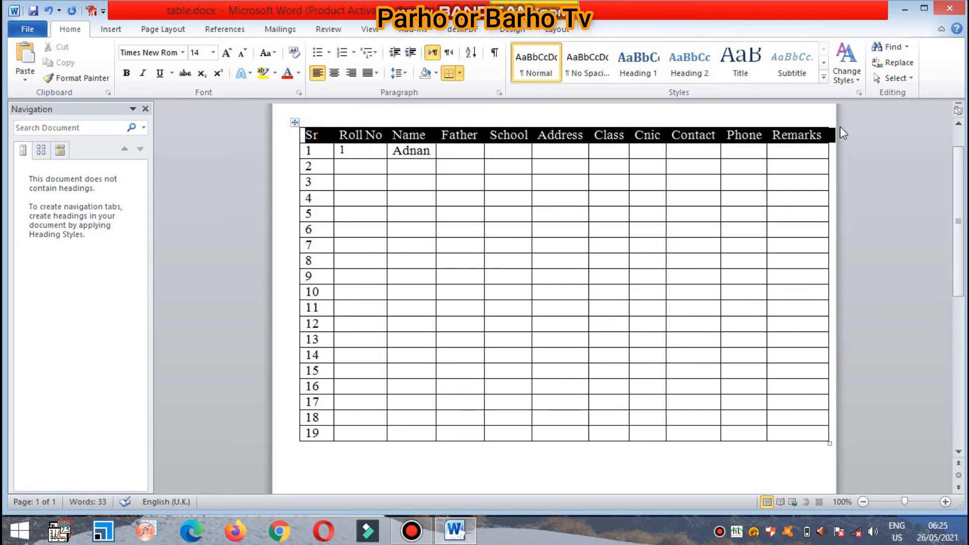
{"action": "left_click", "coordinate": [128, 72]}
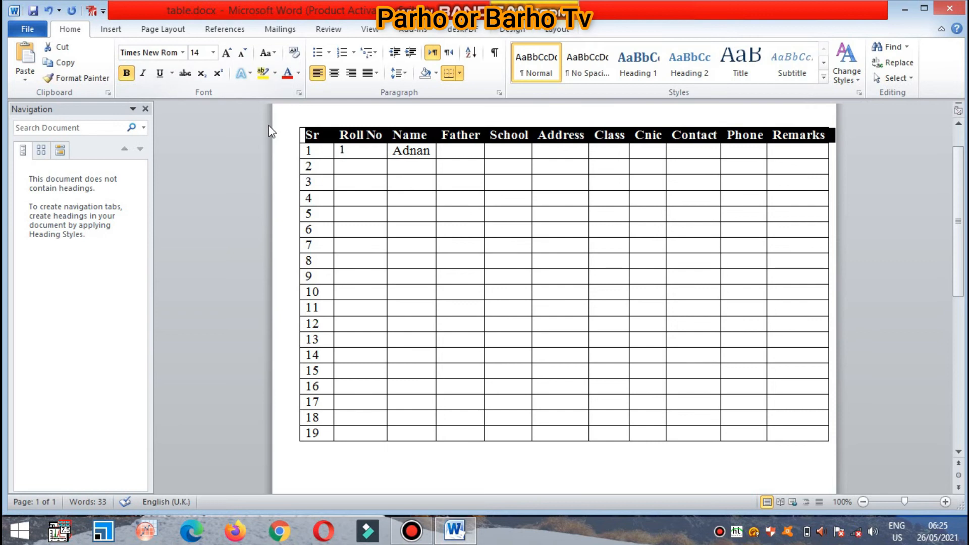
{"action": "left_click", "coordinate": [306, 152]}
{"action": "left_click_drag", "start_coordinate": [308, 151], "coordinate": [309, 433]}
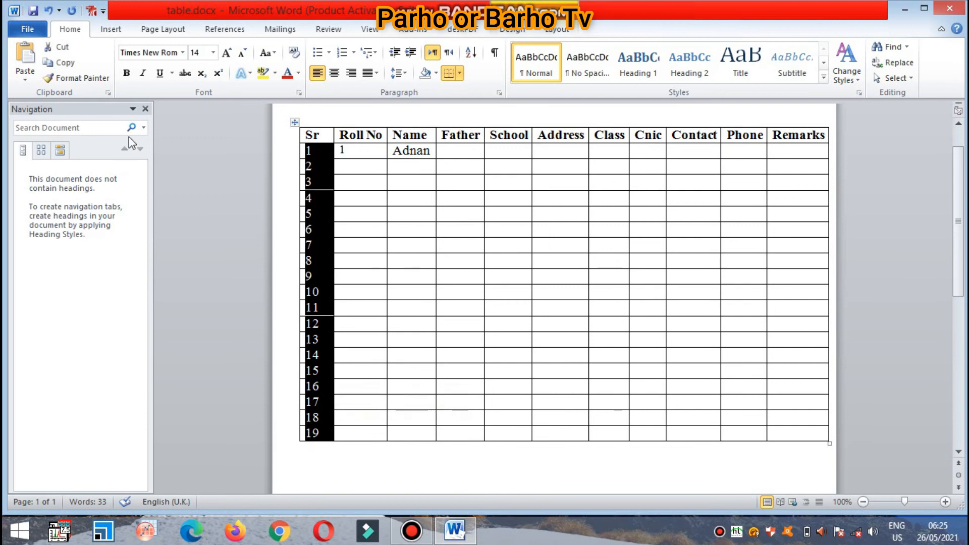
{"action": "left_click", "coordinate": [127, 73]}
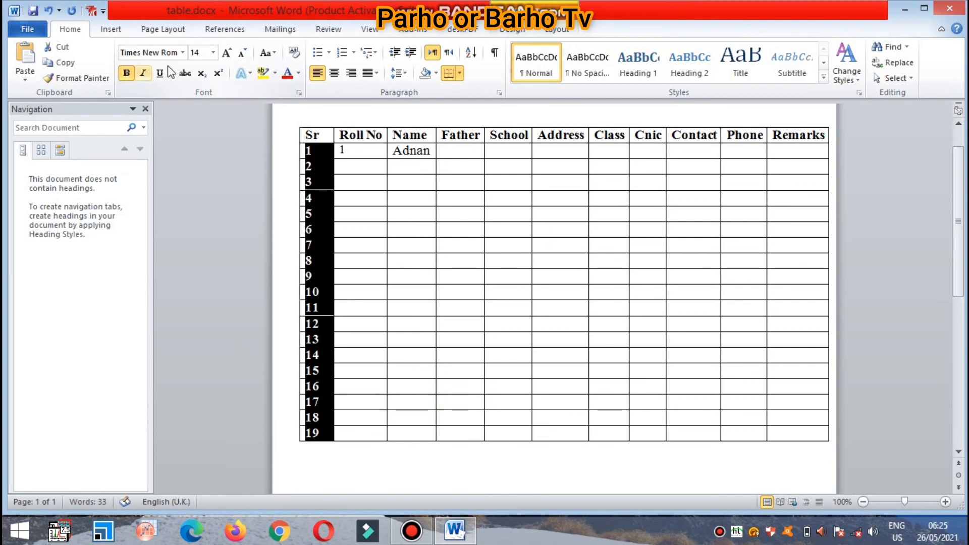
{"action": "left_click", "coordinate": [335, 182]}
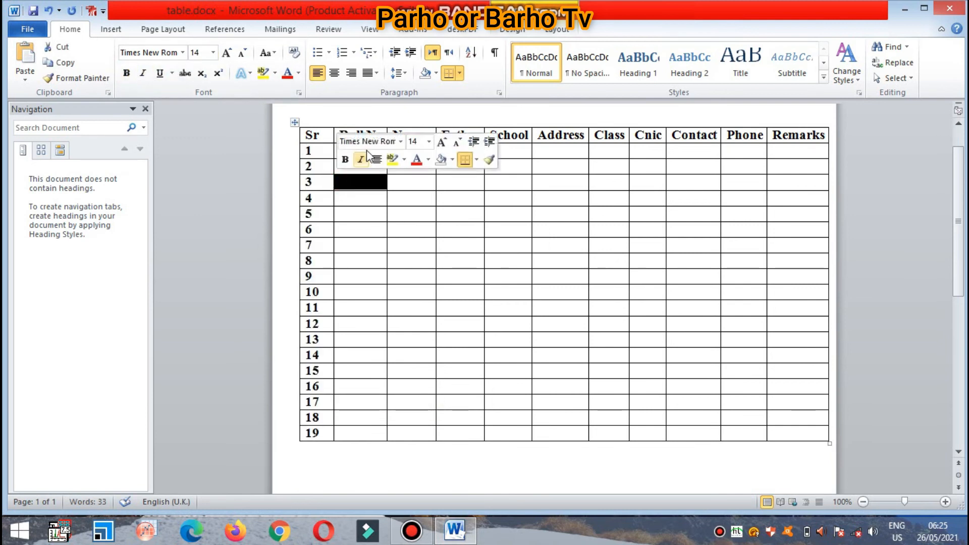
{"action": "left_click", "coordinate": [348, 211]}
Step: Fill in row 2 with 2 as the Roll No and the student's first name under Name
{"action": "left_click", "coordinate": [357, 167]}
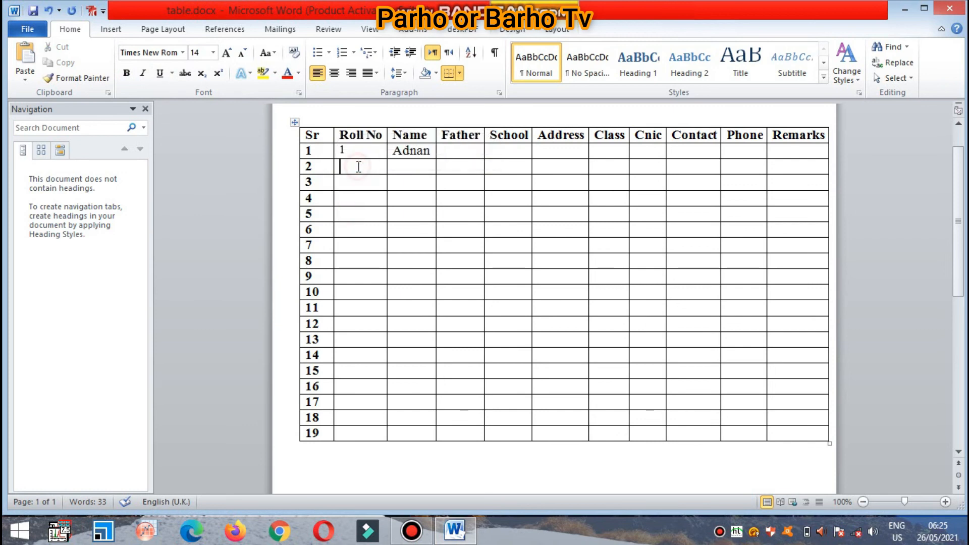
{"action": "type", "text": "2"}
{"action": "key", "text": "Tab"}
{"action": "key", "text": "Caps_Lock"}
{"action": "type", "text": "W"}
{"action": "key", "text": "Caps_Lock"}
{"action": "type", "text": "asee"}
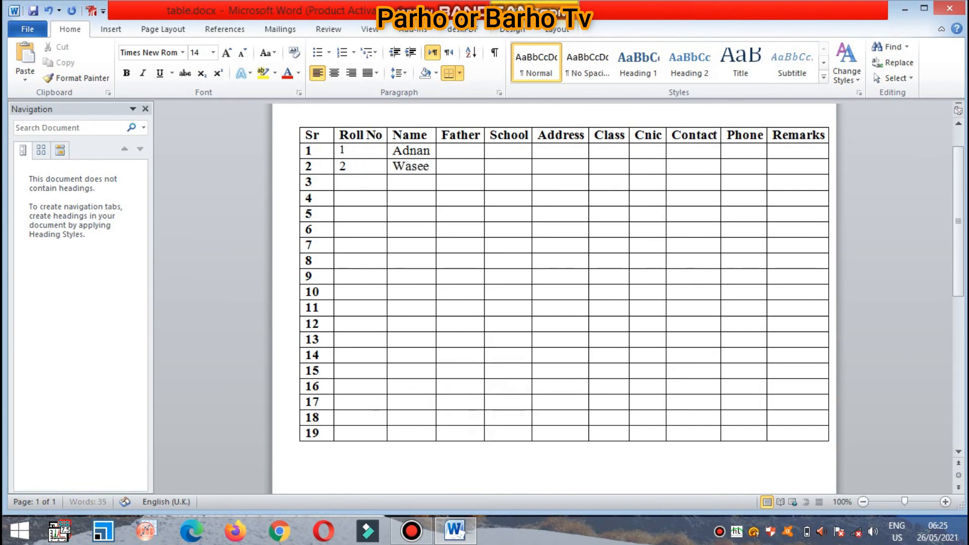
{"action": "type", "text": "m"}
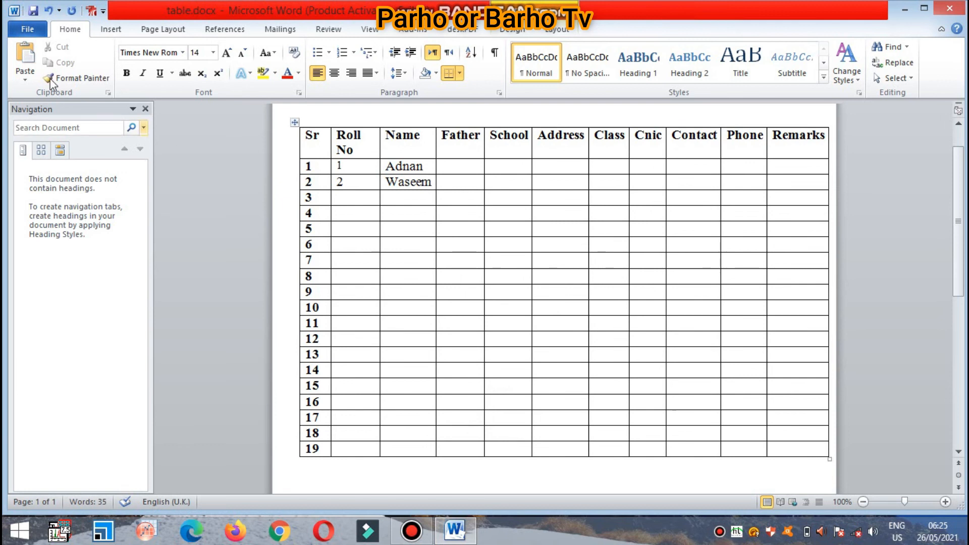
Step: Save a copy of the document as table.docx, in Word Document format, in the Downloads folder
{"action": "left_click", "coordinate": [22, 35]}
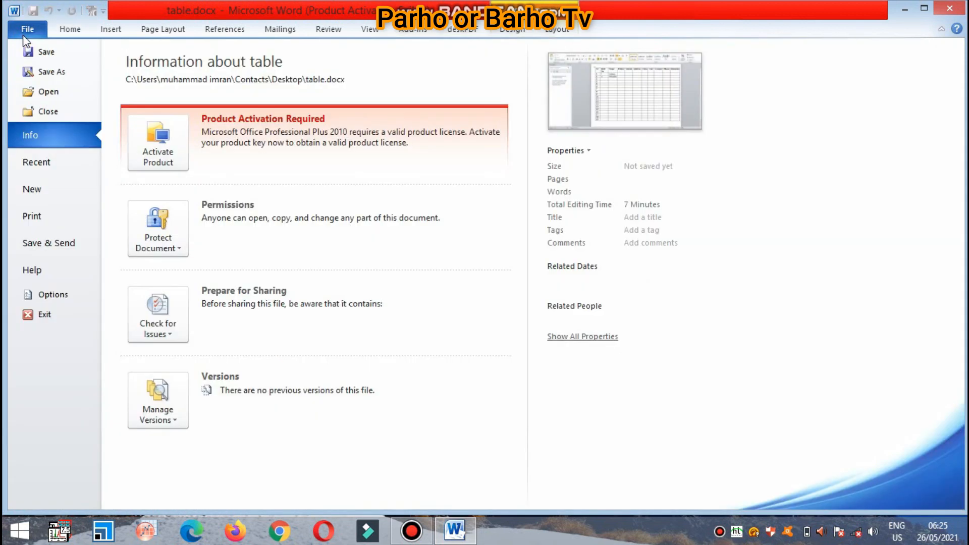
{"action": "left_click", "coordinate": [51, 76]}
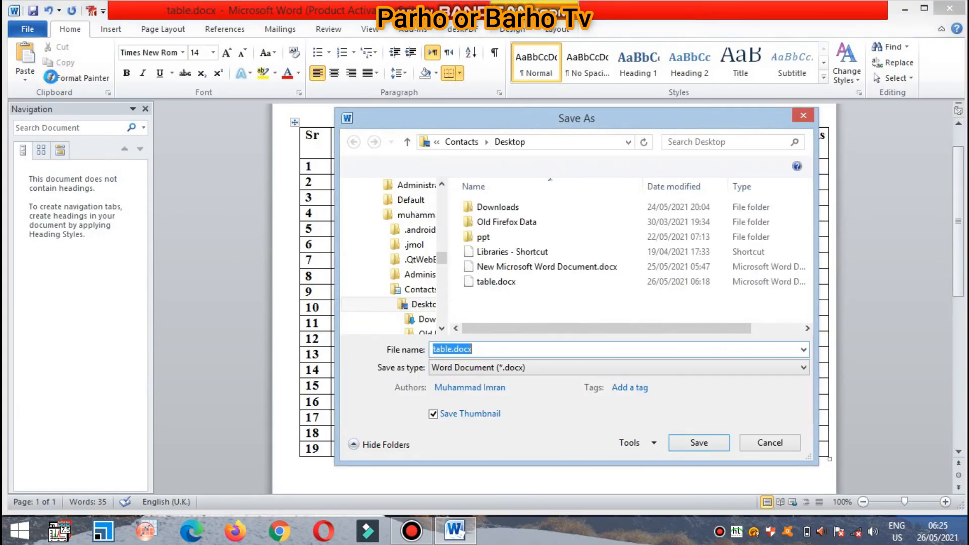
{"action": "left_click", "coordinate": [406, 141]}
{"action": "left_click", "coordinate": [405, 143]}
{"action": "left_click", "coordinate": [405, 143]}
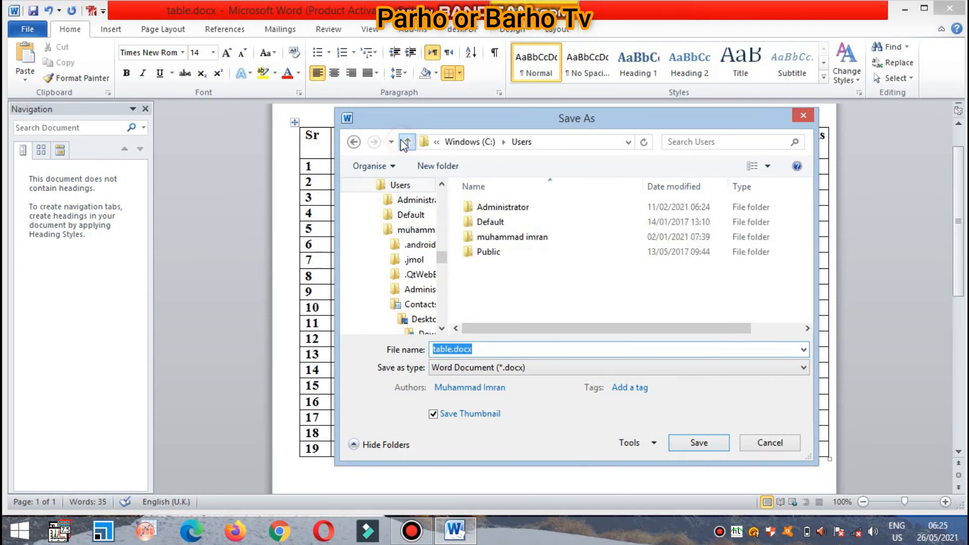
{"action": "left_click", "coordinate": [406, 143]}
{"action": "left_click", "coordinate": [405, 143]}
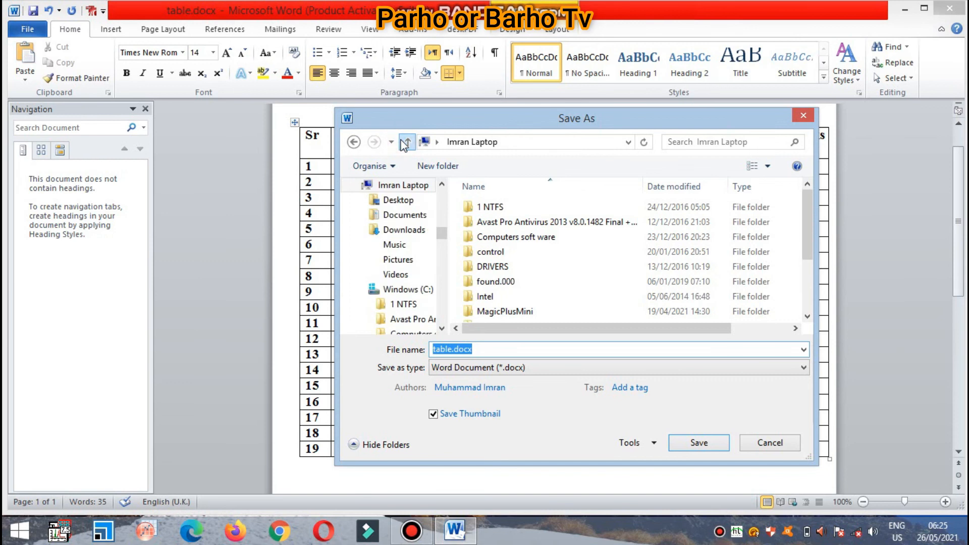
{"action": "left_click_drag", "start_coordinate": [804, 226], "coordinate": [806, 292]}
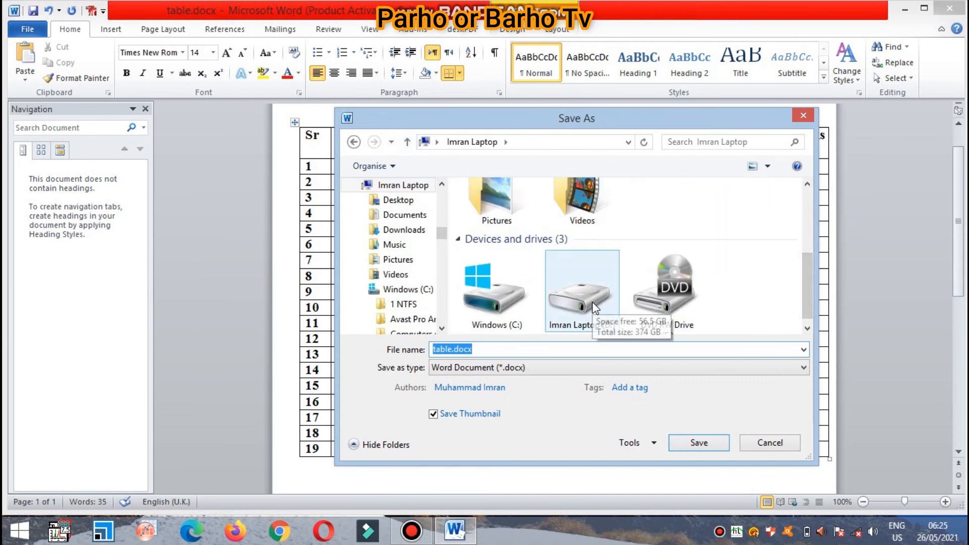
{"action": "left_click_drag", "start_coordinate": [805, 289], "coordinate": [804, 235]}
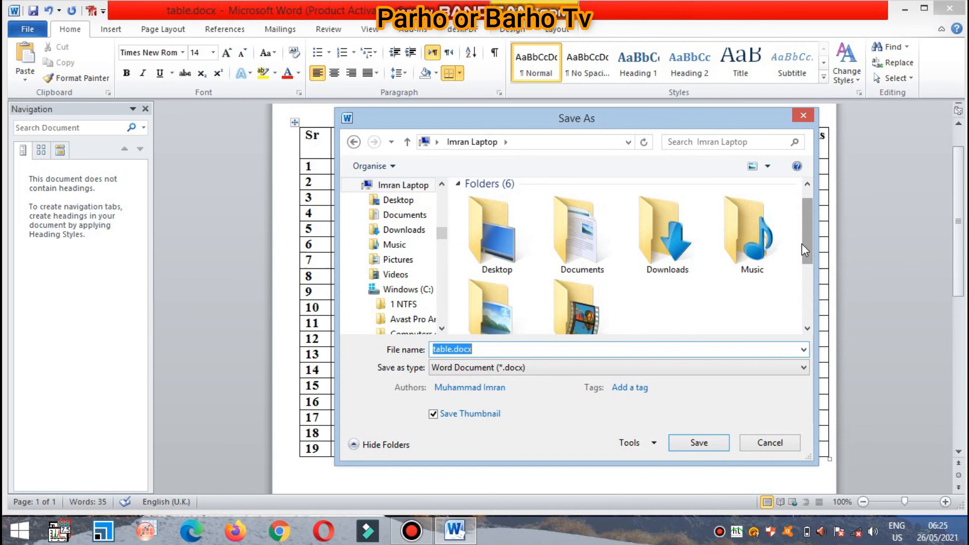
{"action": "double_click", "coordinate": [660, 247]}
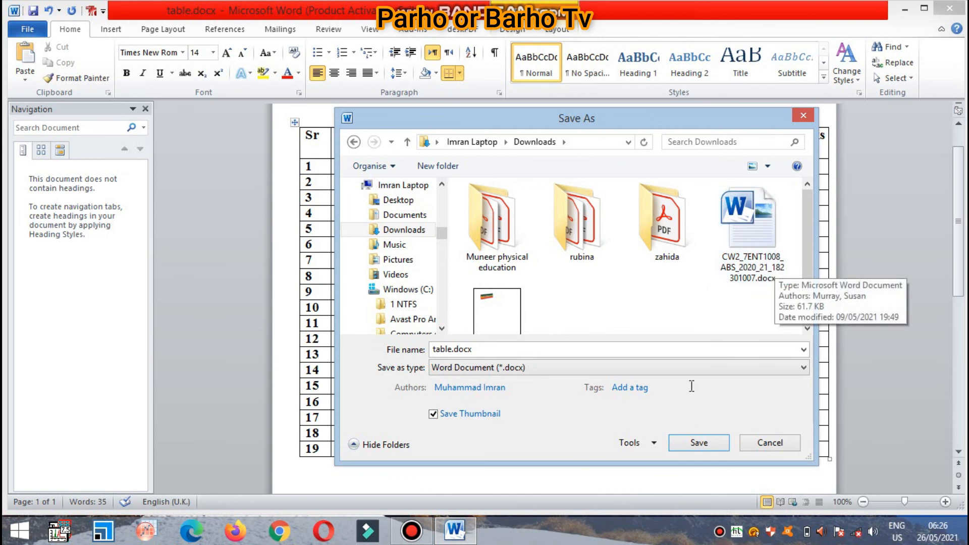
{"action": "left_click", "coordinate": [693, 443]}
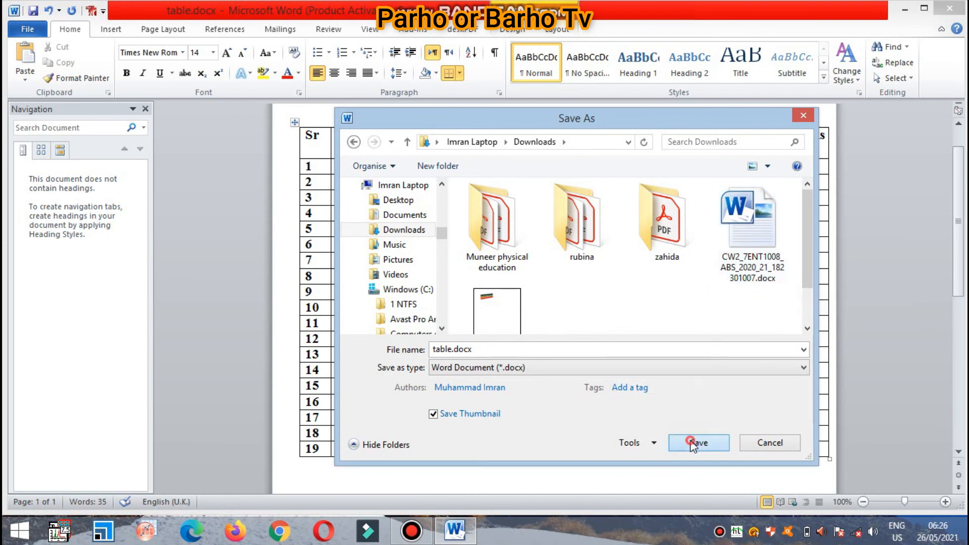